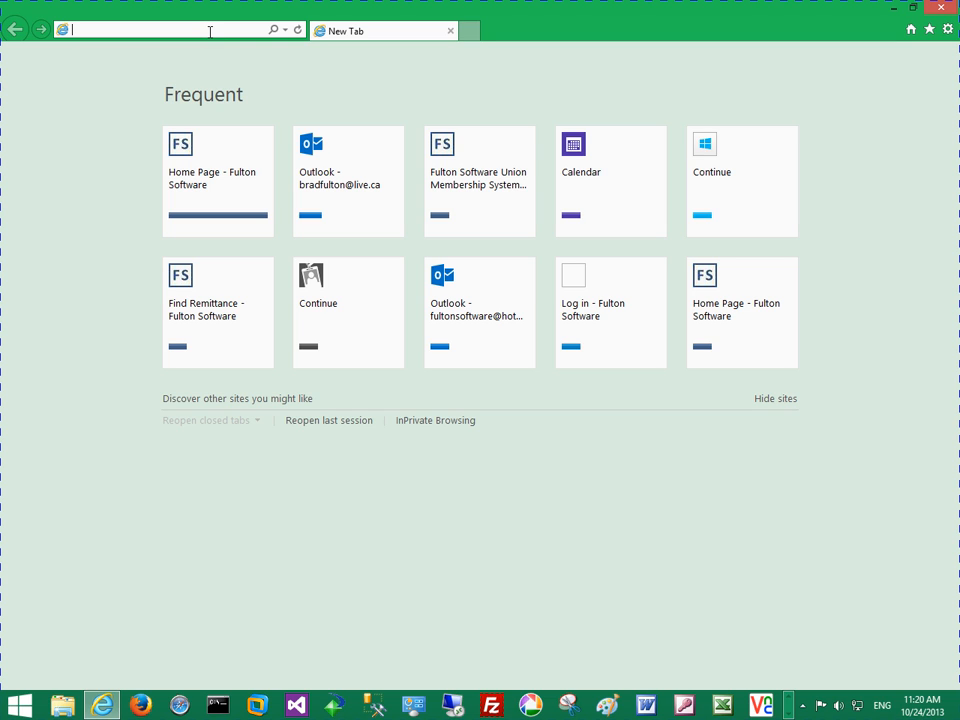
Open the site usw1425.fultonsoftware.com and accept the secure connection alert
{"action": "type", "text": "usw"}
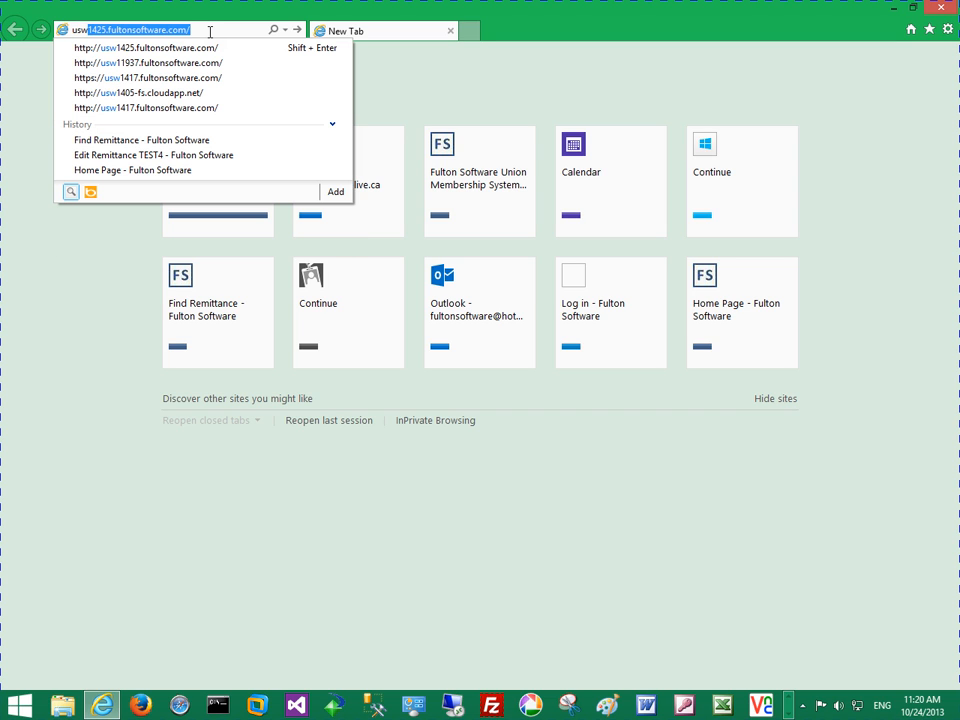
{"action": "type", "text": "1425"}
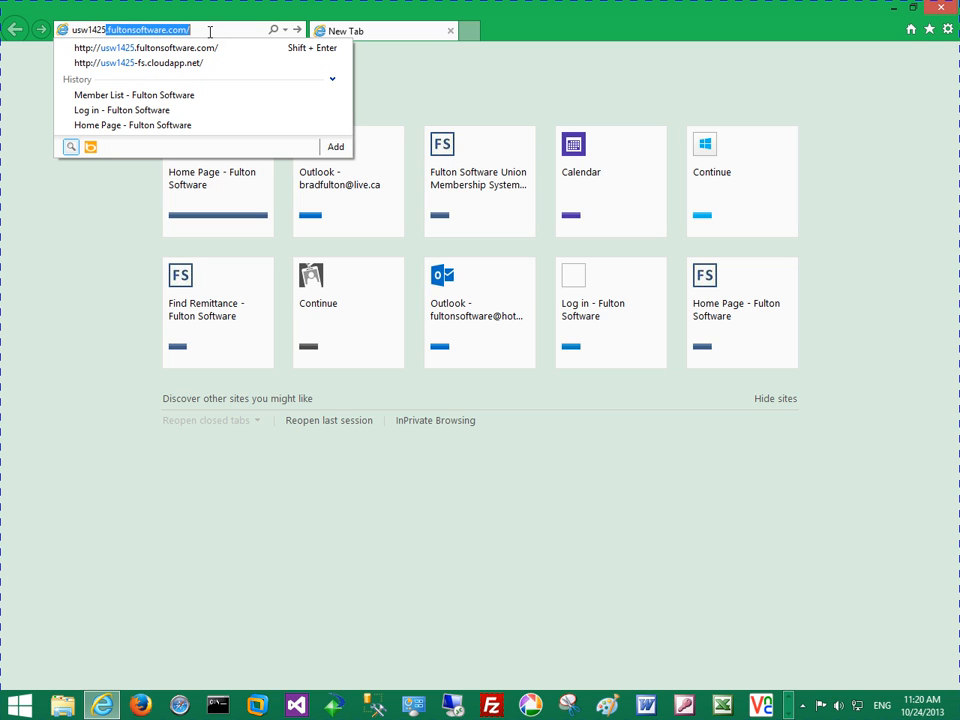
{"action": "left_click", "coordinate": [210, 32]}
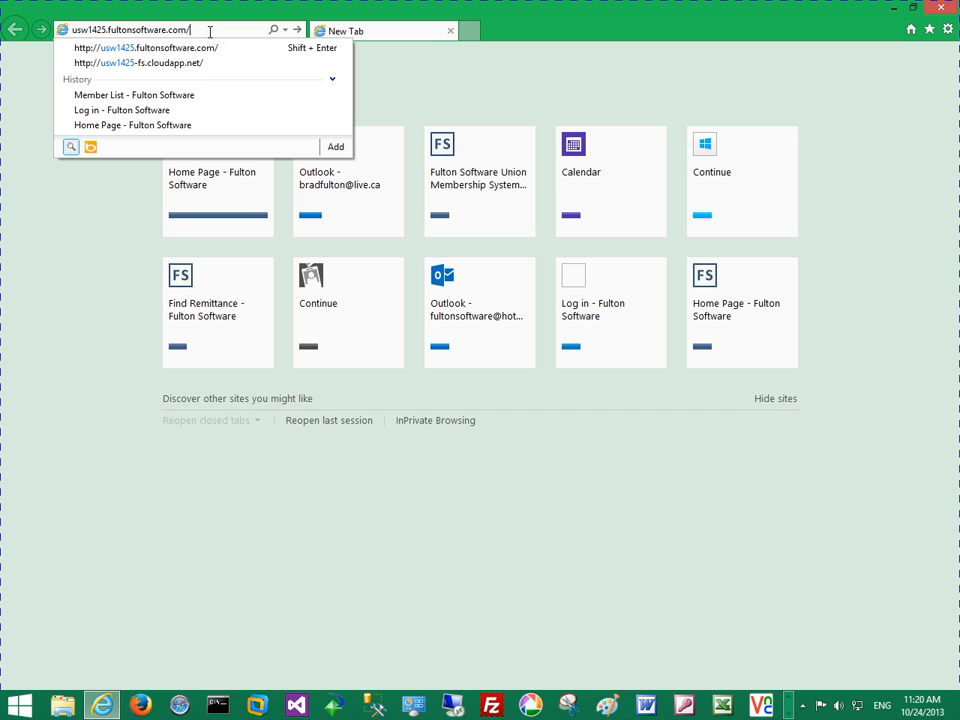
{"action": "key", "text": "Return"}
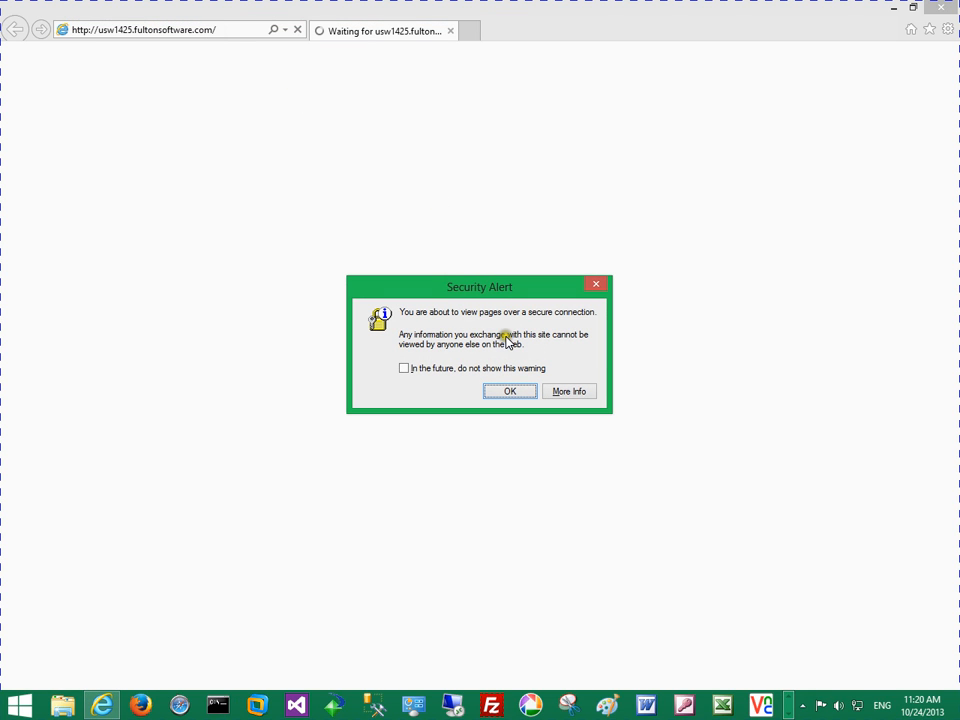
{"action": "left_click", "coordinate": [494, 393]}
{"action": "left_click", "coordinate": [395, 391]}
{"action": "left_click", "coordinate": [506, 391]}
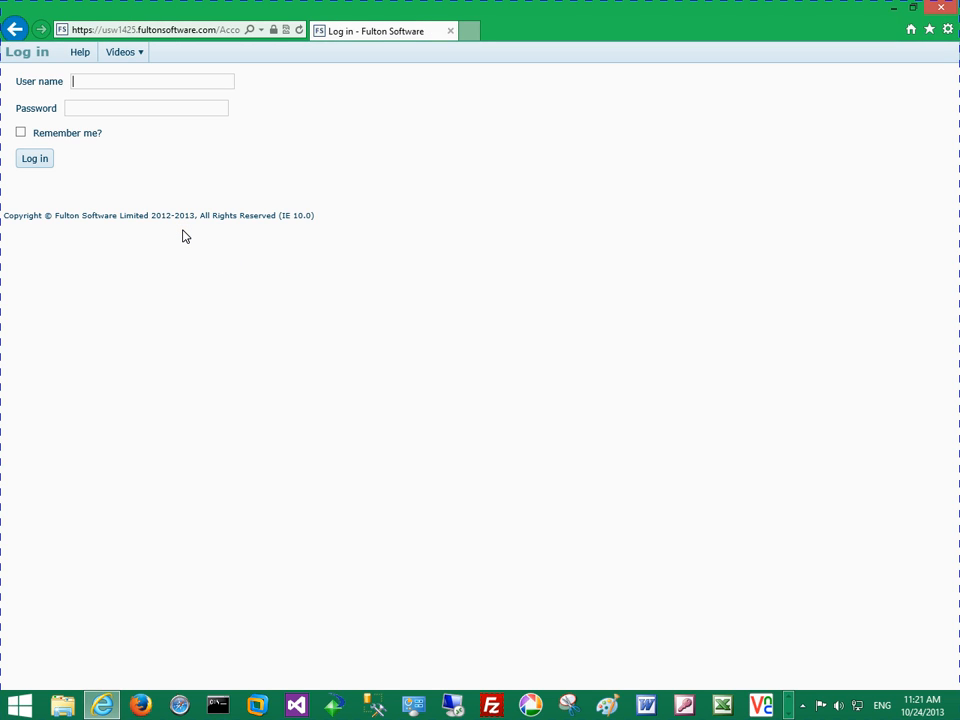
Log in by entering the account's user name and password
{"action": "type", "text": "usw1425"}
{"action": "key", "text": "Tab"}
{"action": "type", "text": "**********"}
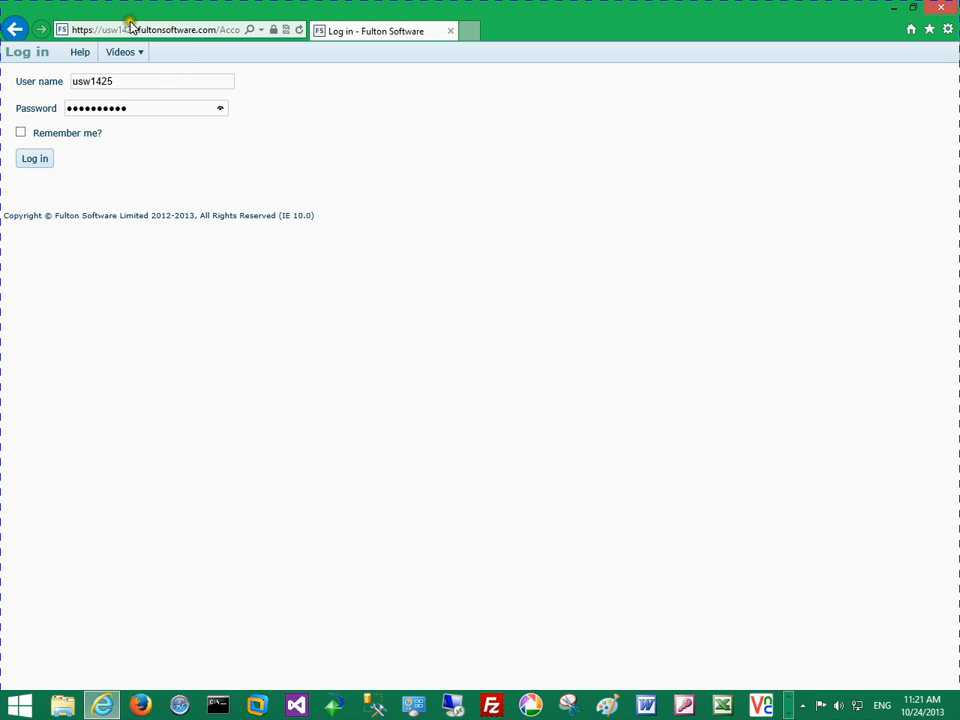
{"action": "left_click", "coordinate": [33, 155]}
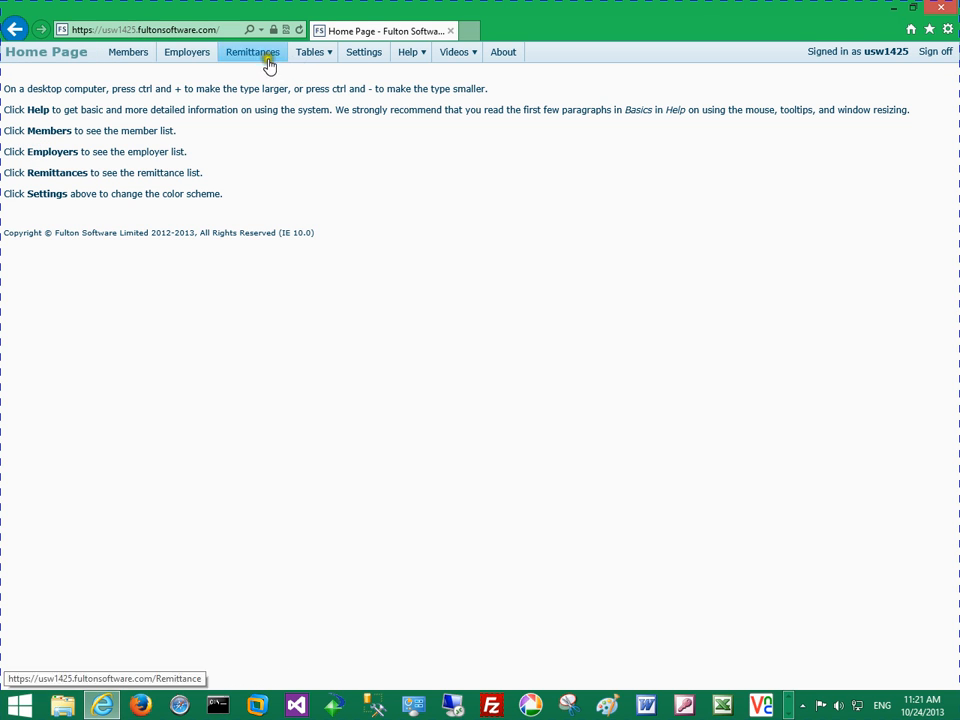
Find the remittances of the employer Central Cariboo Disposal Services Ltd. - Williams Lake (38)
{"action": "left_click", "coordinate": [263, 60]}
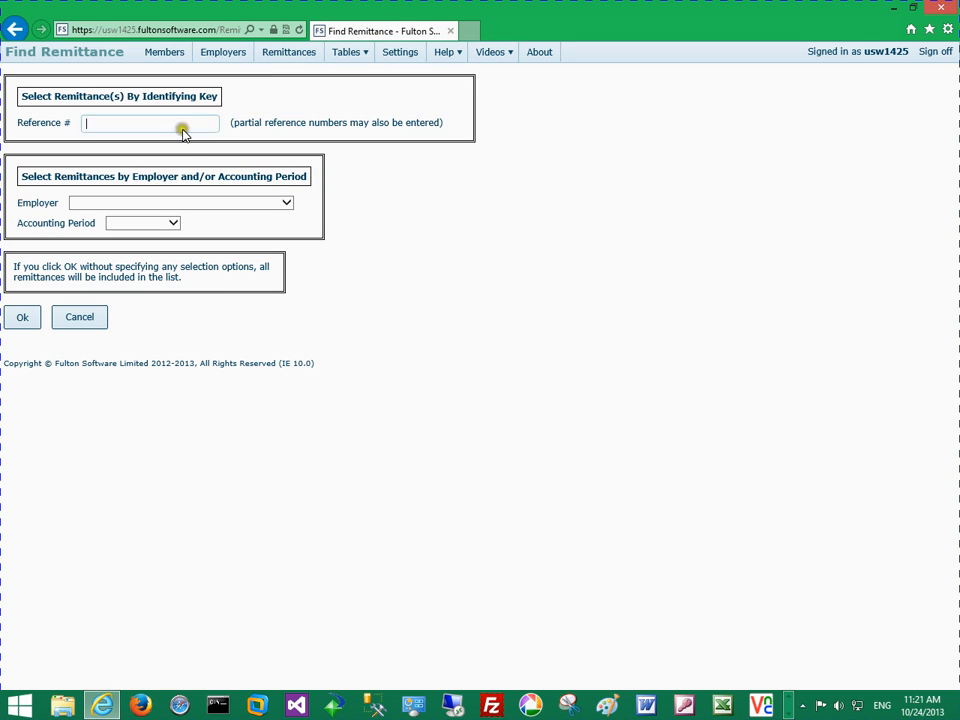
{"action": "left_click", "coordinate": [282, 205]}
{"action": "left_click", "coordinate": [282, 206]}
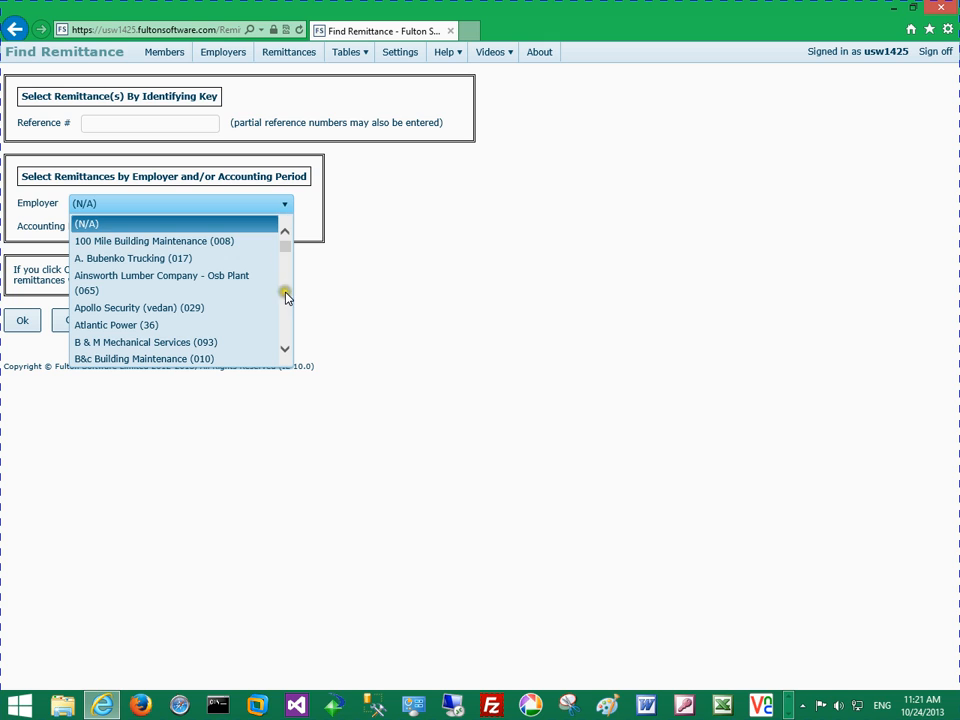
{"action": "left_click", "coordinate": [285, 349]}
{"action": "left_click", "coordinate": [285, 349]}
{"action": "left_click", "coordinate": [285, 349]}
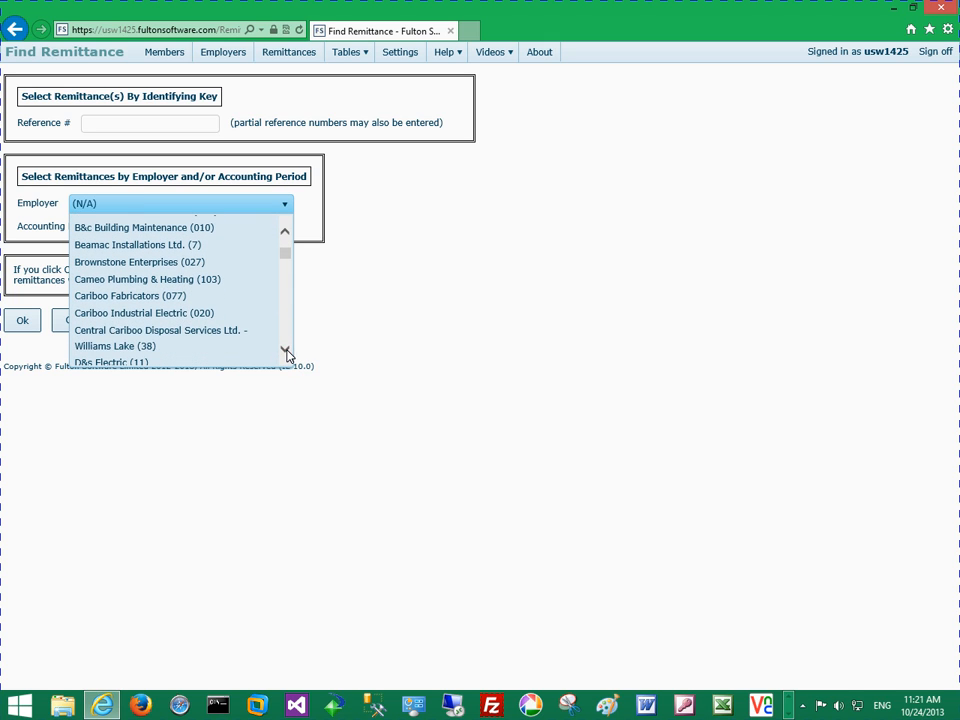
{"action": "left_click", "coordinate": [210, 340]}
{"action": "left_click", "coordinate": [11, 322]}
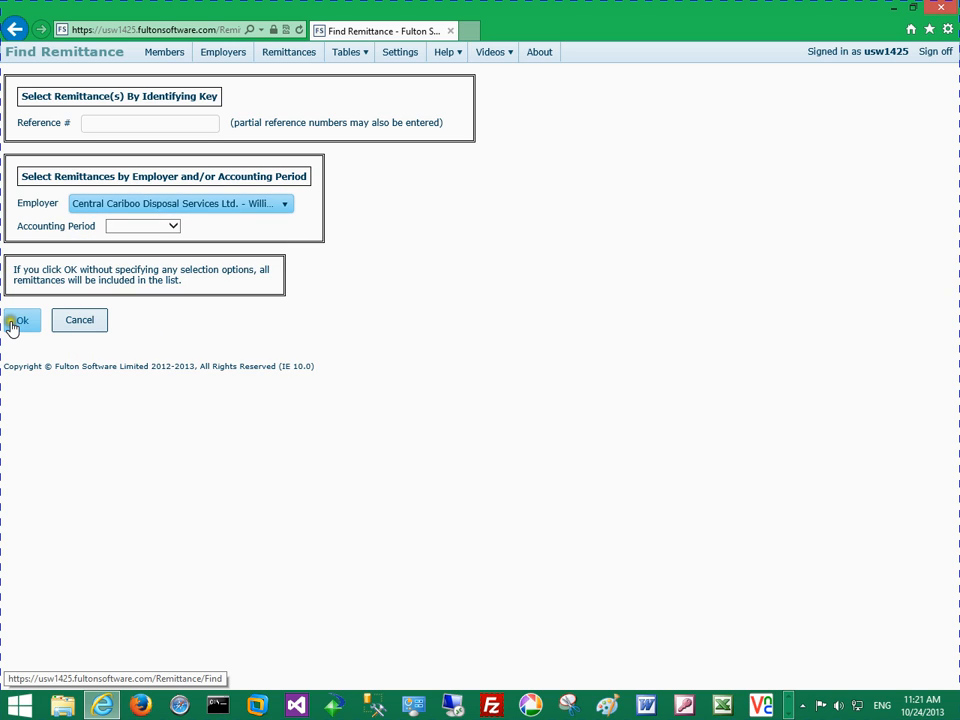
{"action": "left_click", "coordinate": [11, 325]}
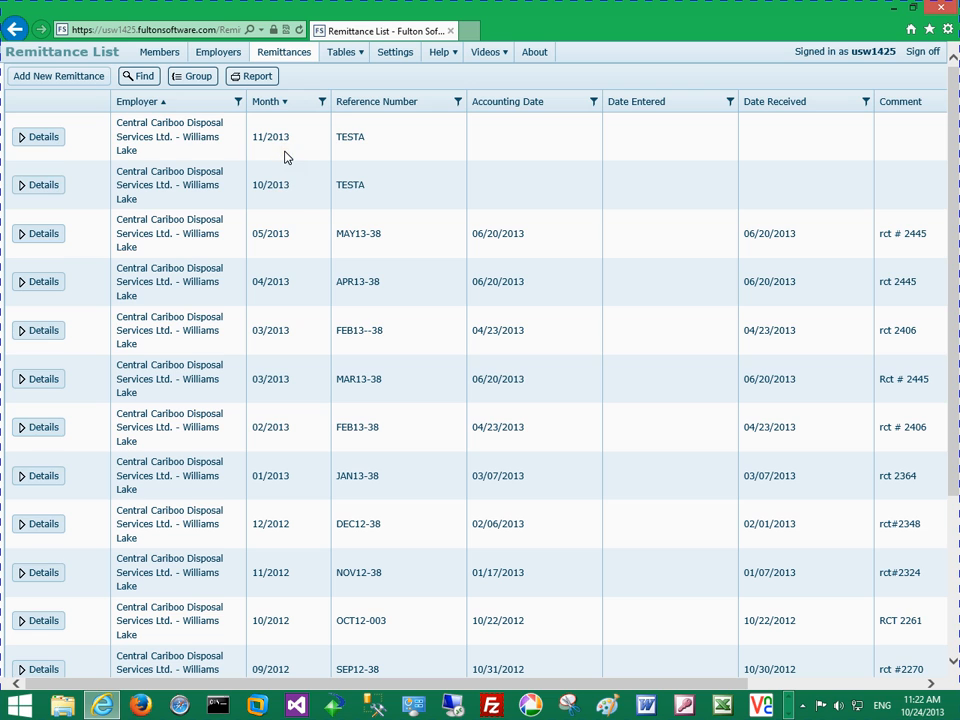
Create a new remittance with the reference number TESTB
{"action": "left_click", "coordinate": [47, 86]}
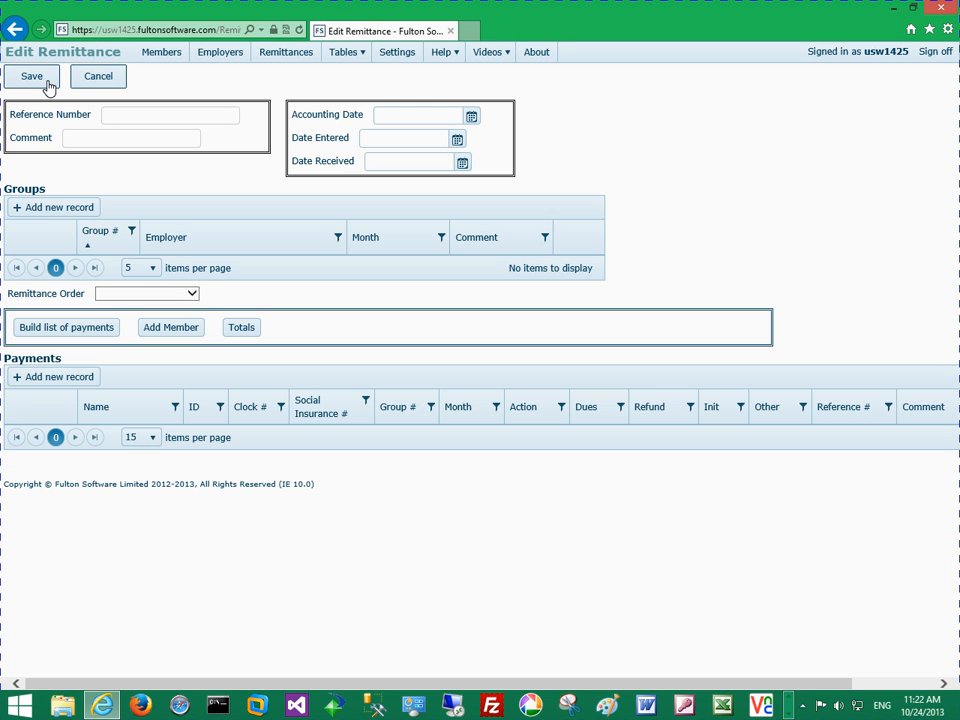
{"action": "type", "text": "TESTB"}
Add a group for employer Central Cariboo Disposal Services Ltd. - Williams Lake (38) with month 10/2013
{"action": "left_click", "coordinate": [88, 207]}
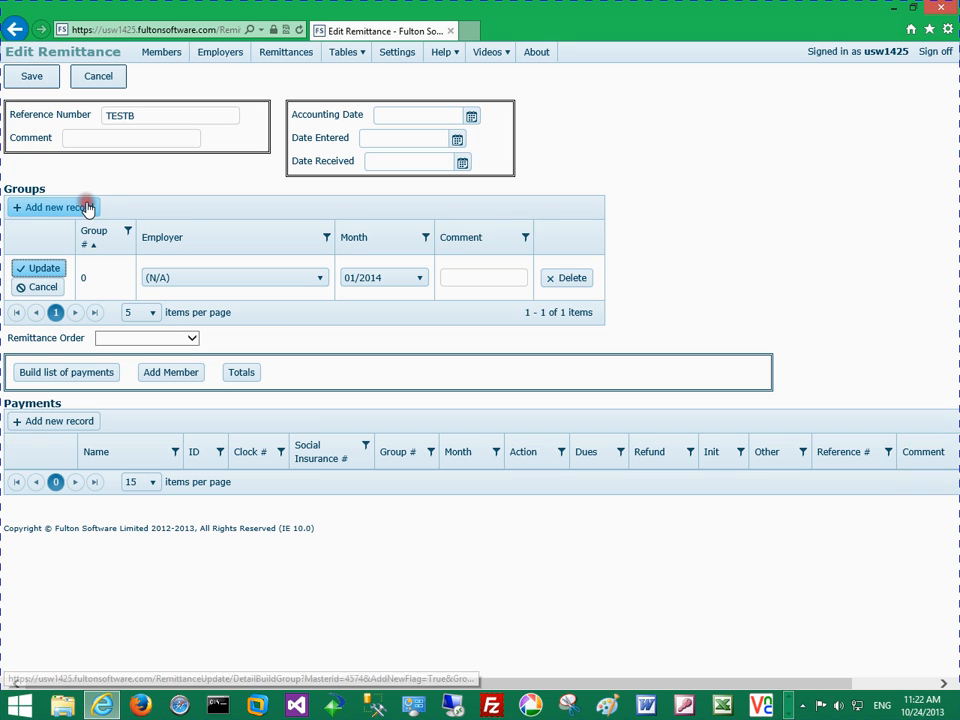
{"action": "left_click", "coordinate": [167, 277]}
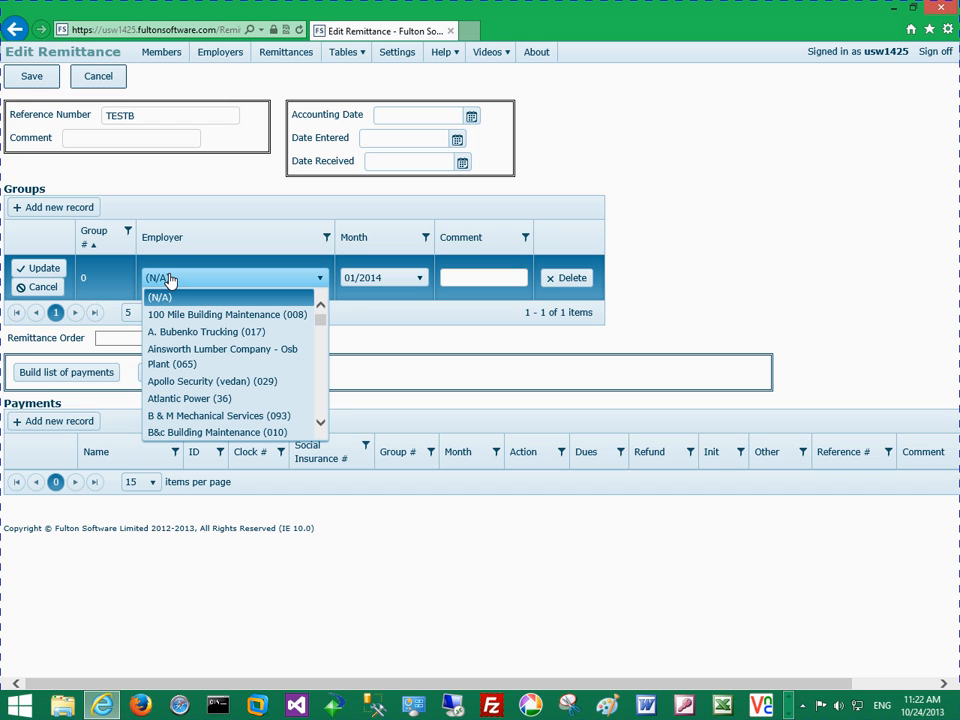
{"action": "key", "text": "Down"}
{"action": "key", "text": "Down"}
{"action": "key", "text": "Down"}
{"action": "key", "text": "Down"}
{"action": "key", "text": "Down"}
{"action": "key", "text": "Down"}
{"action": "key", "text": "Down"}
{"action": "key", "text": "Down"}
{"action": "key", "text": "Down"}
{"action": "key", "text": "Down"}
{"action": "key", "text": "Down"}
{"action": "key", "text": "Down"}
{"action": "key", "text": "Down"}
{"action": "key", "text": "Down"}
{"action": "key", "text": "Up"}
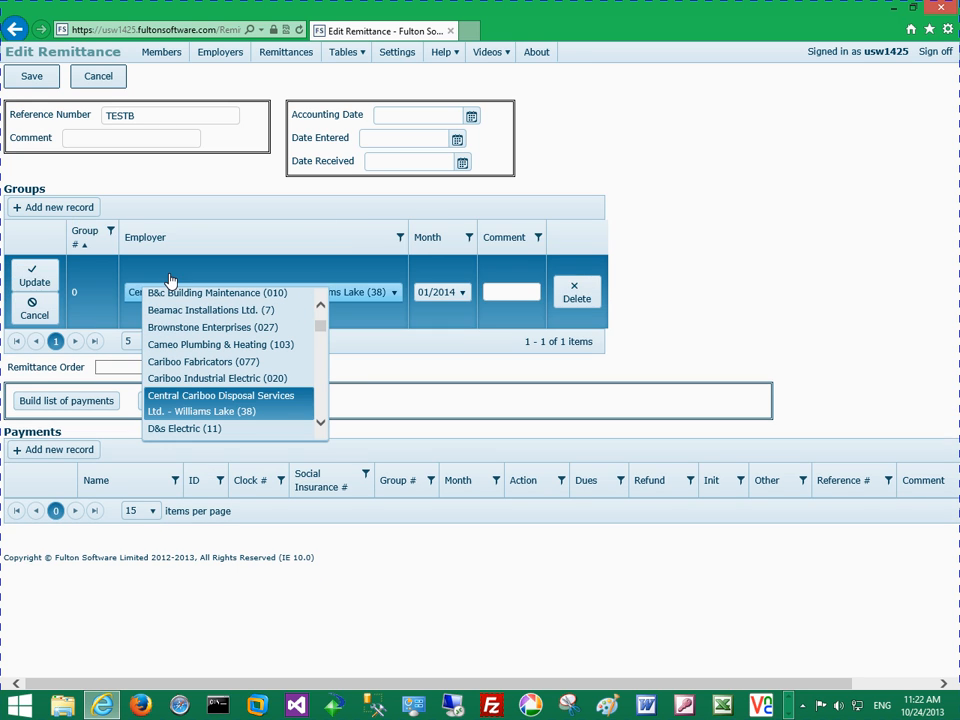
{"action": "key", "text": "Return"}
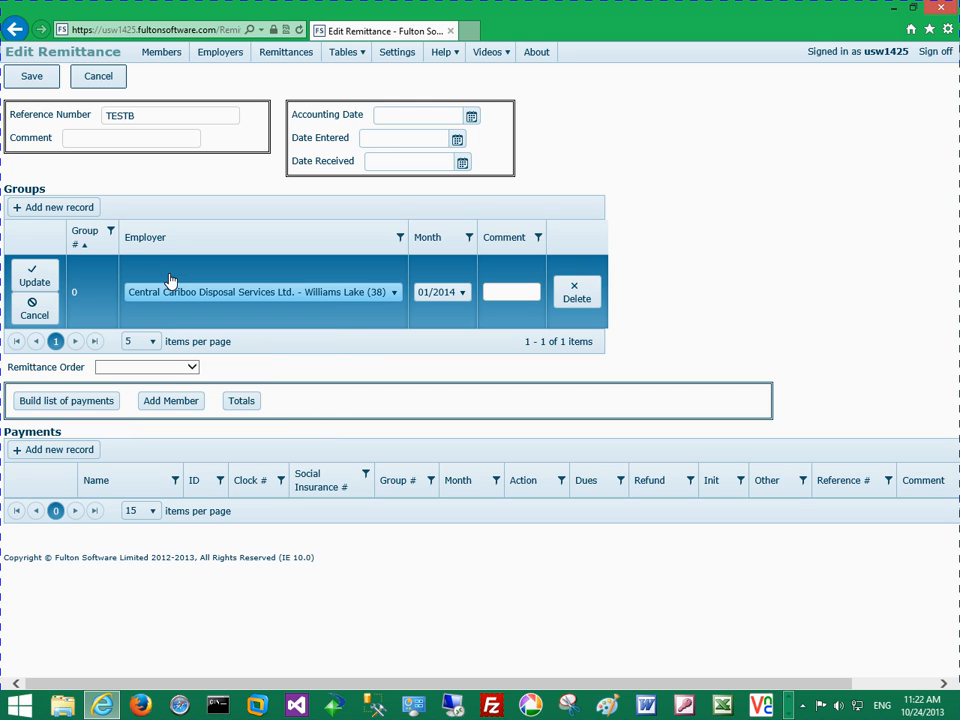
{"action": "key", "text": "Tab"}
{"action": "key", "text": "Down"}
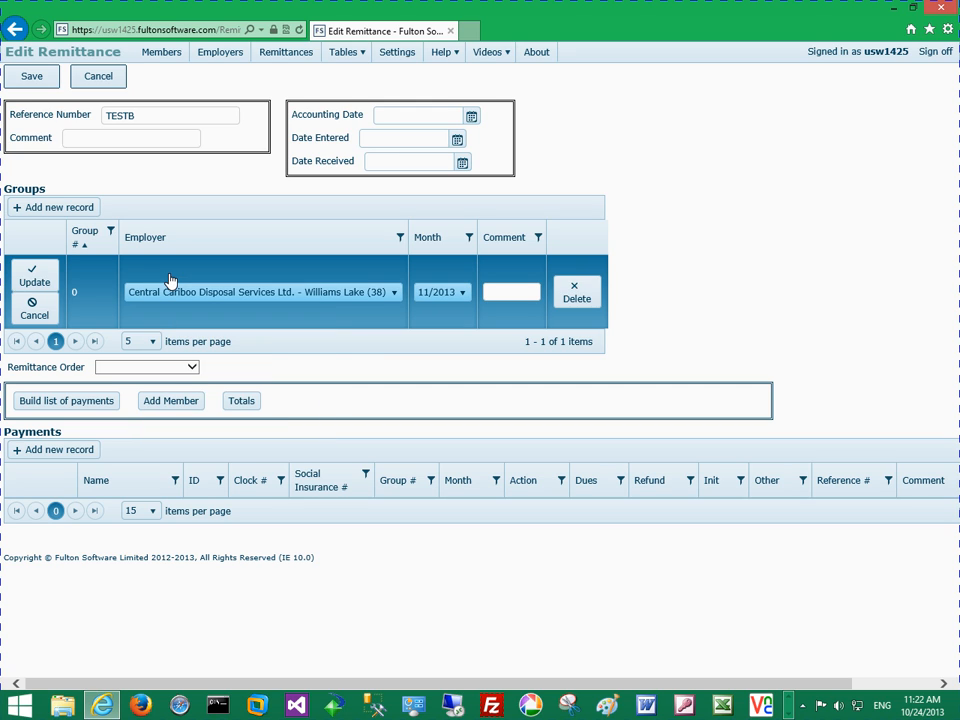
{"action": "key", "text": "Return"}
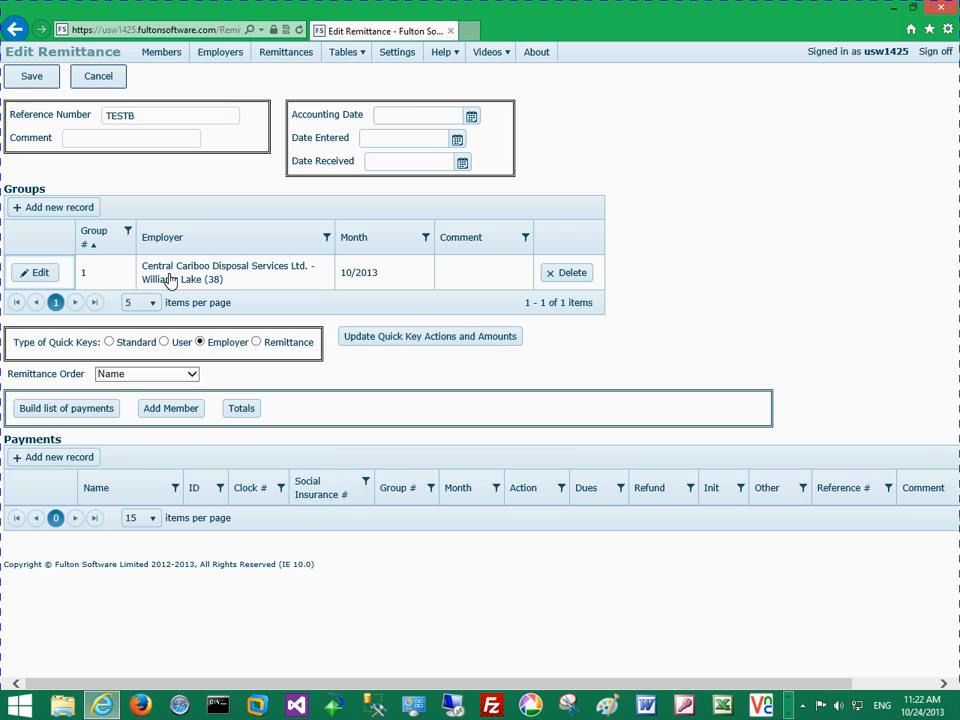
Add a second group for Central Cariboo Disposal Services Ltd. - Williams Lake (38) with month 11/2013
{"action": "left_click", "coordinate": [48, 204]}
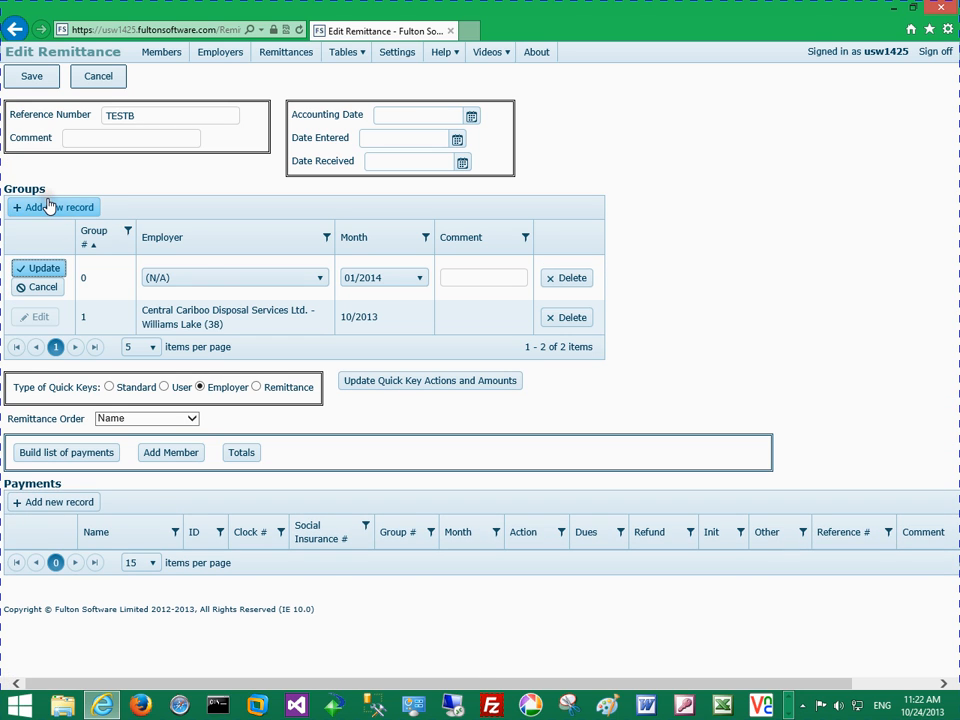
{"action": "left_click", "coordinate": [204, 277]}
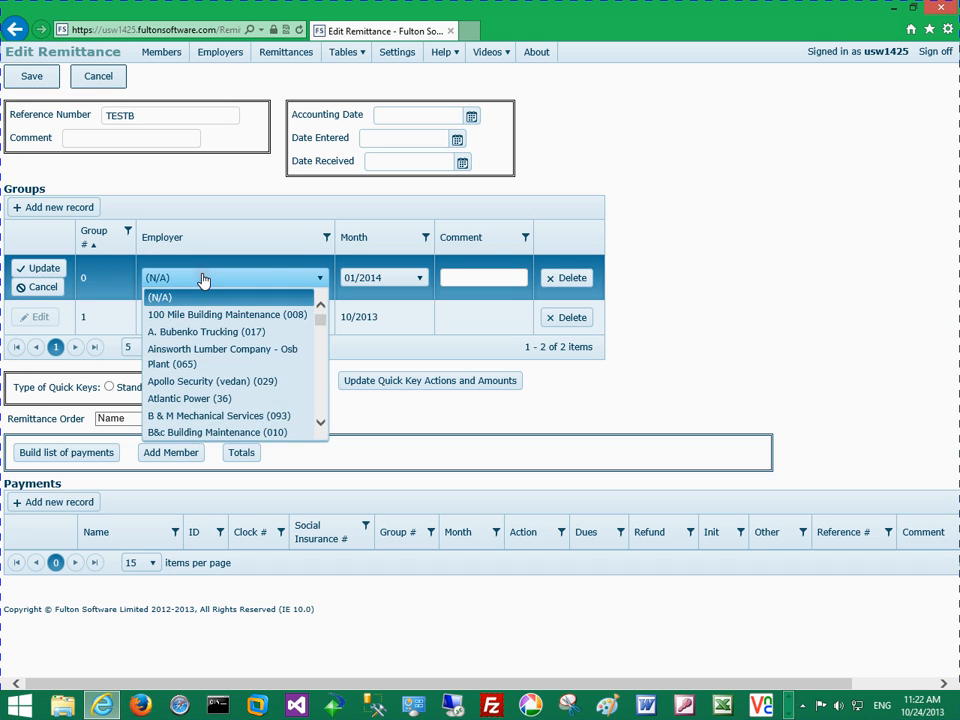
{"action": "key", "text": "c"}
{"action": "key", "text": "Down"}
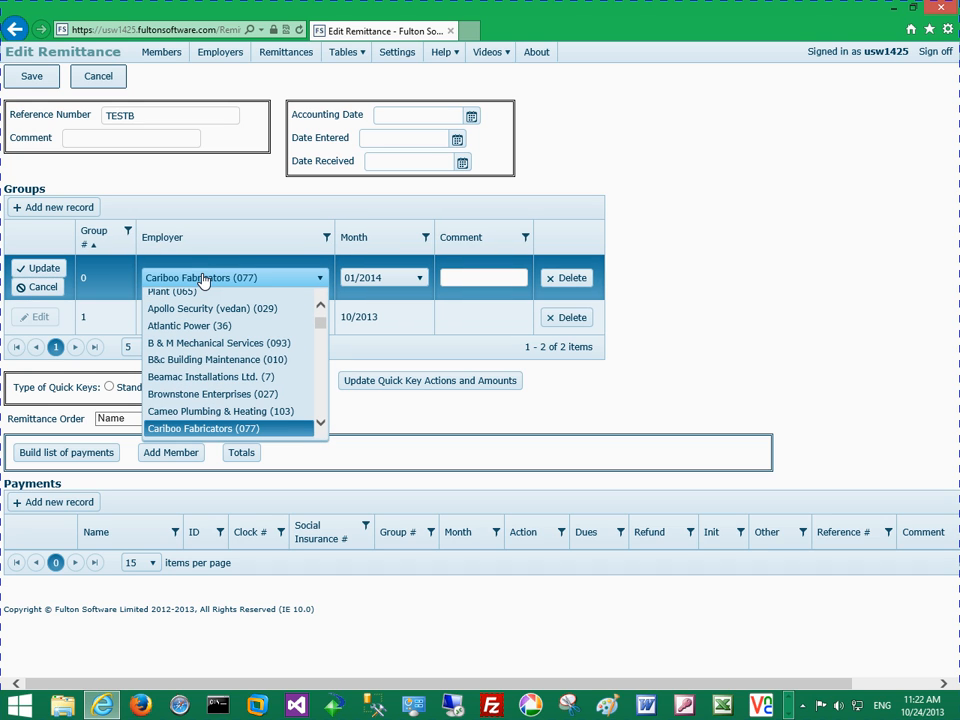
{"action": "key", "text": "Down"}
{"action": "key", "text": "Down"}
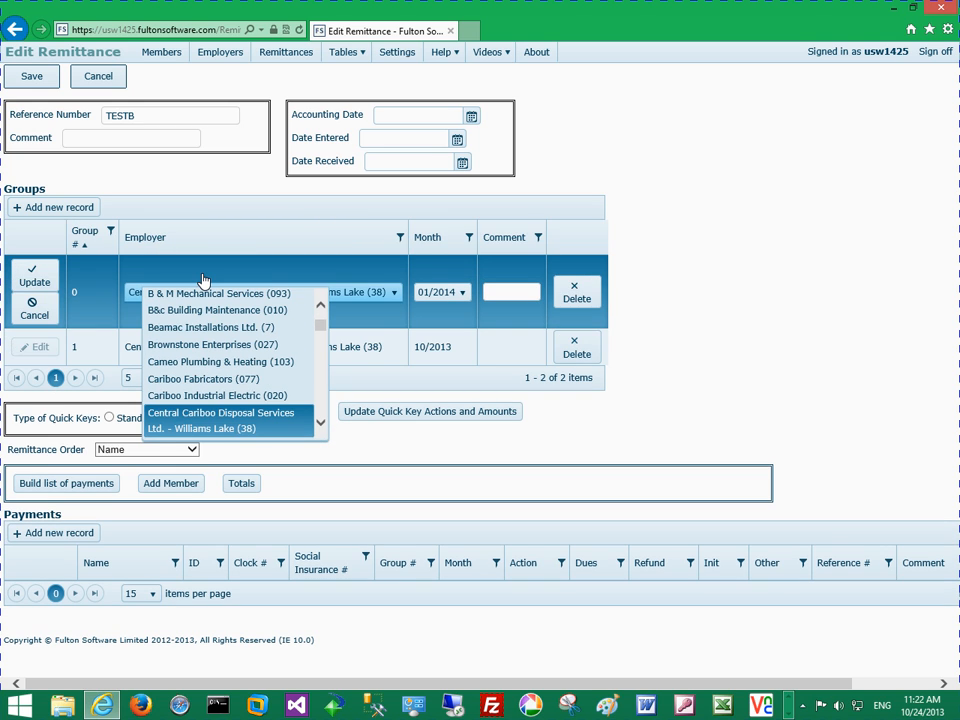
{"action": "key", "text": "Return"}
{"action": "key", "text": "Tab"}
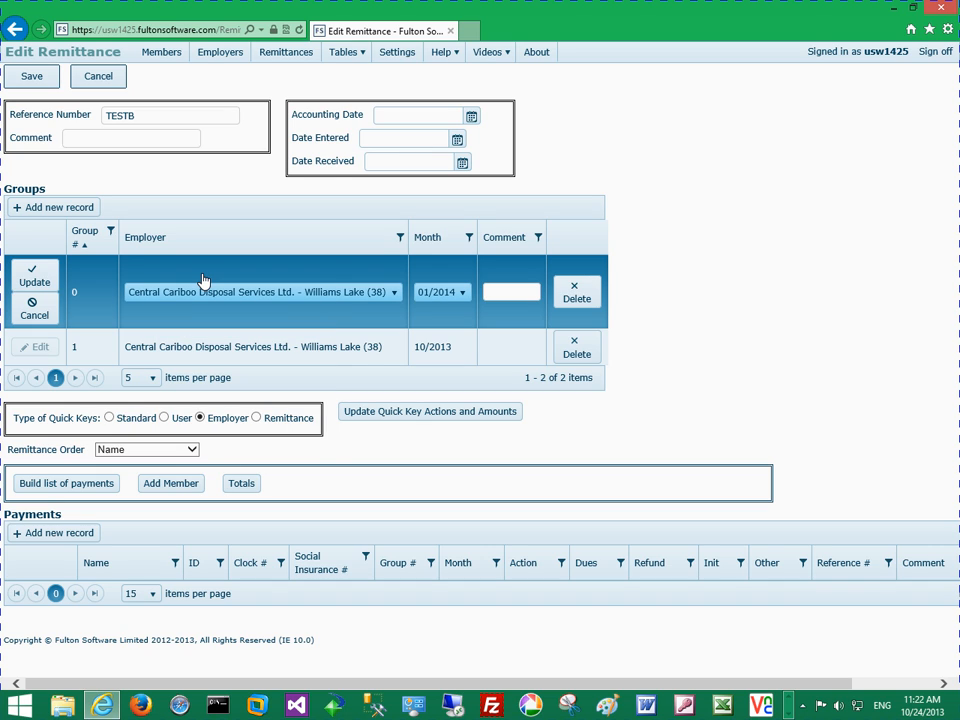
{"action": "key", "text": "Down"}
{"action": "key", "text": "Return"}
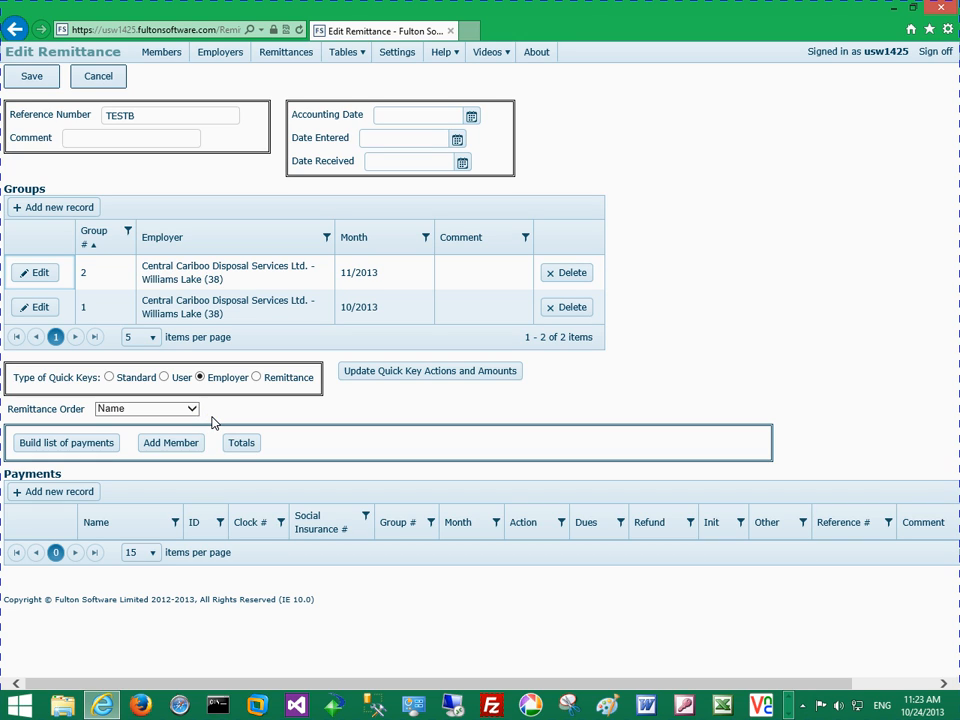
Open the quick key actions and amounts for updating and set the dues of the Paid record to 45
{"action": "left_click", "coordinate": [249, 405]}
{"action": "left_click", "coordinate": [272, 409]}
{"action": "left_click", "coordinate": [371, 392]}
{"action": "left_click", "coordinate": [410, 383]}
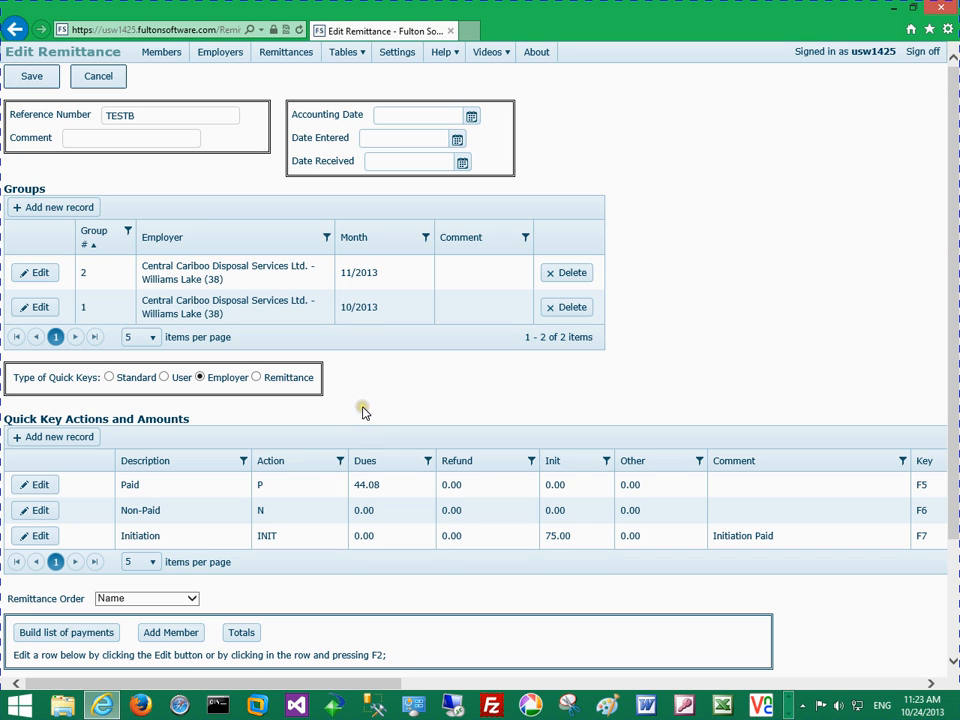
{"action": "left_click", "coordinate": [40, 483]}
{"action": "left_click", "coordinate": [301, 494]}
{"action": "key", "text": "BackSpace"}
{"action": "key", "text": "BackSpace"}
{"action": "key", "text": "BackSpace"}
{"action": "key", "text": "BackSpace"}
{"action": "key", "text": "BackSpace"}
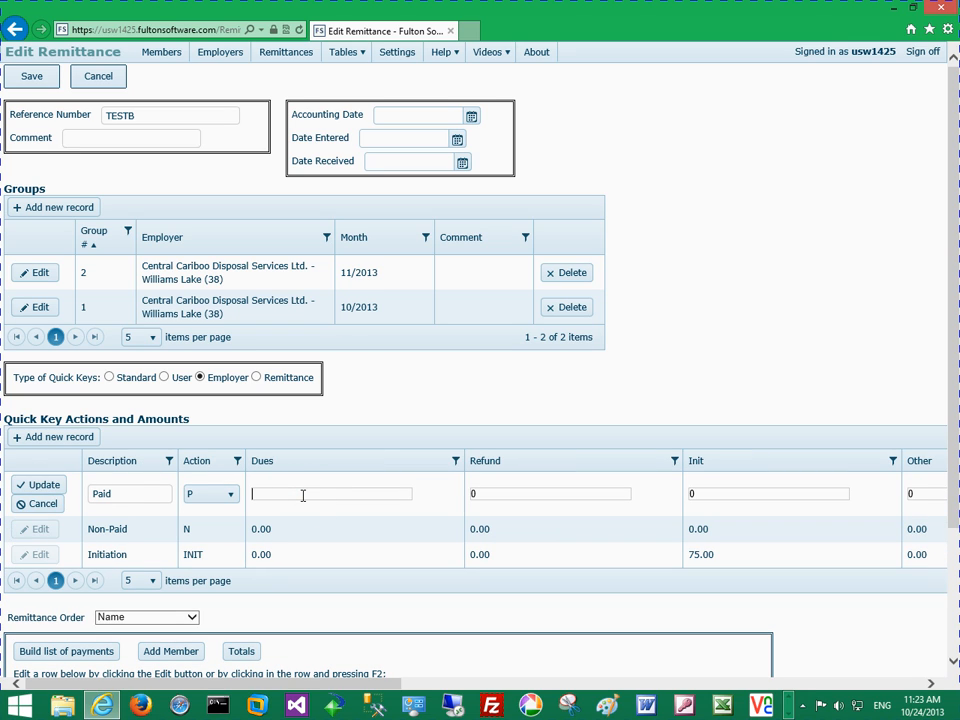
{"action": "type", "text": "45"}
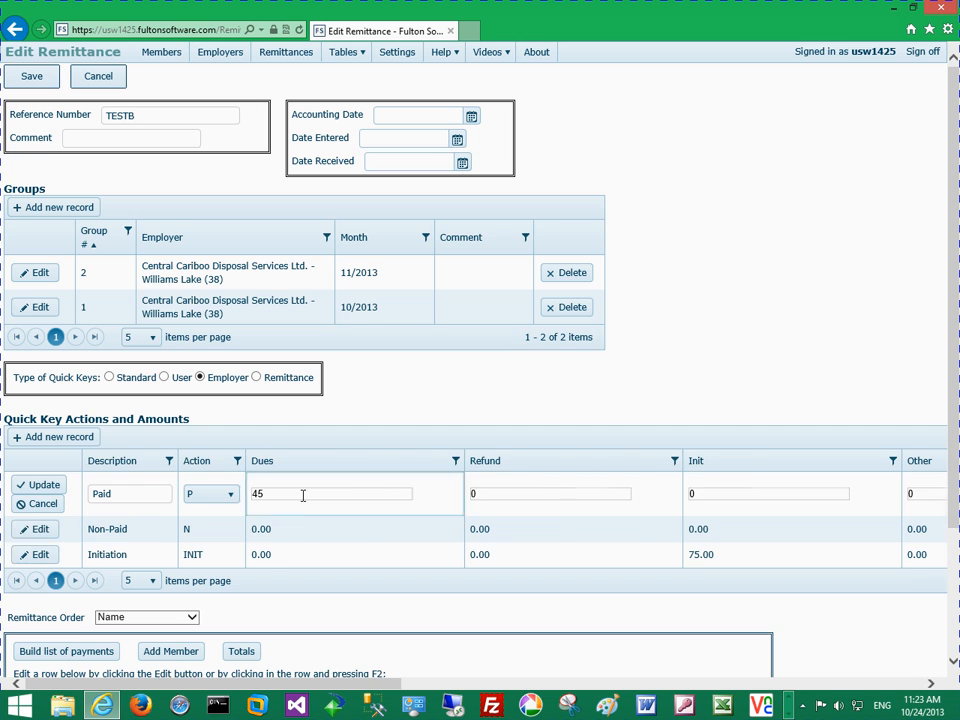
{"action": "key", "text": "Return"}
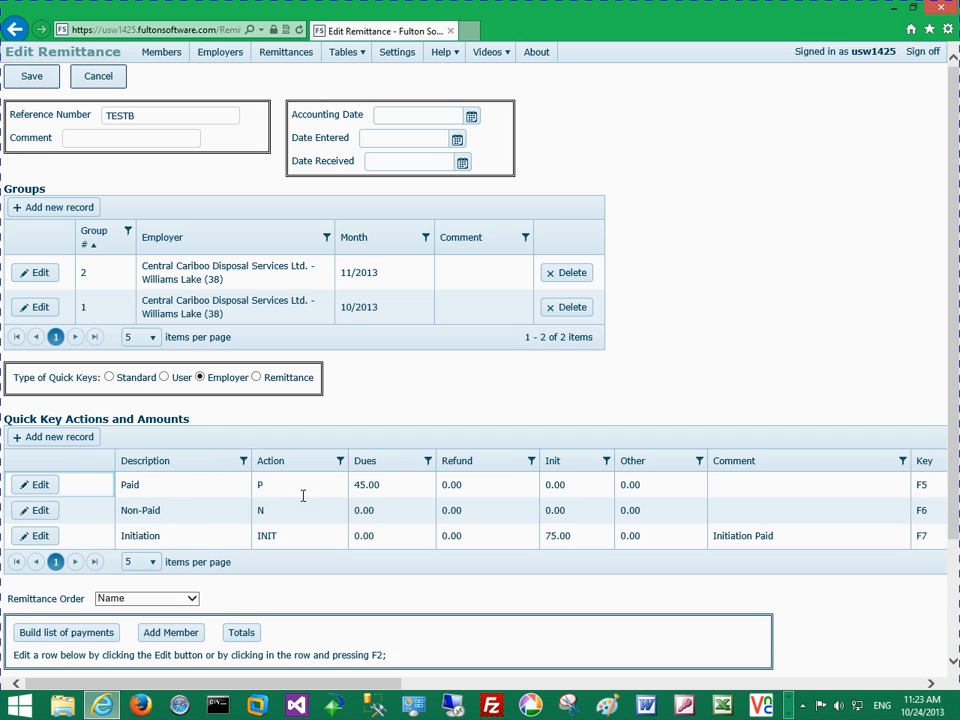
Start and leave a blank employer quick key record, and set the type of quick keys to Remittance
{"action": "left_click", "coordinate": [88, 440]}
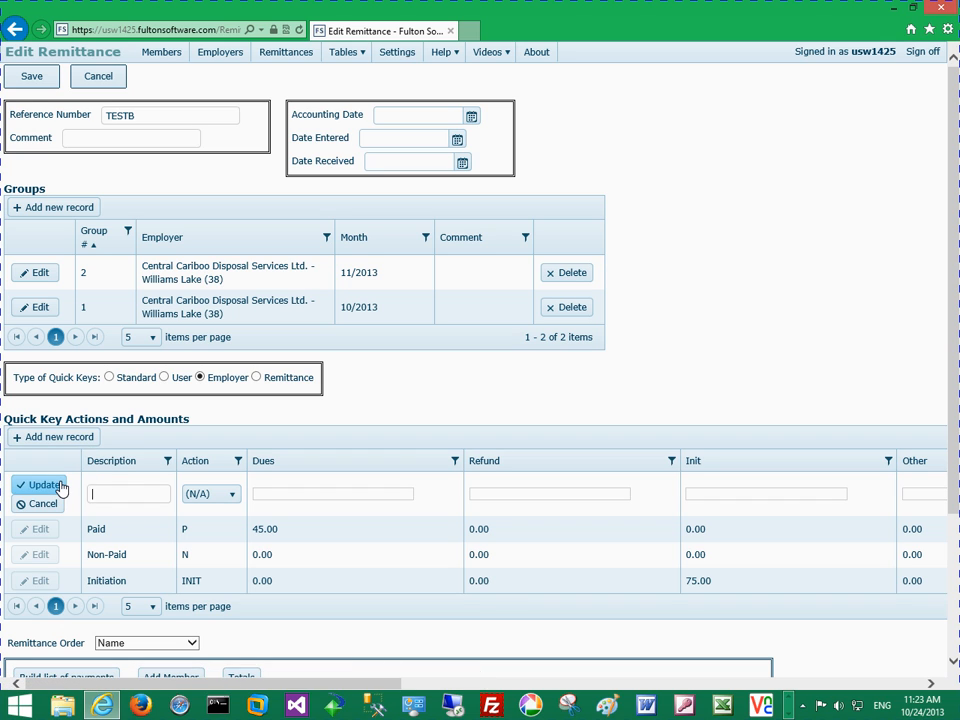
{"action": "left_click", "coordinate": [60, 486]}
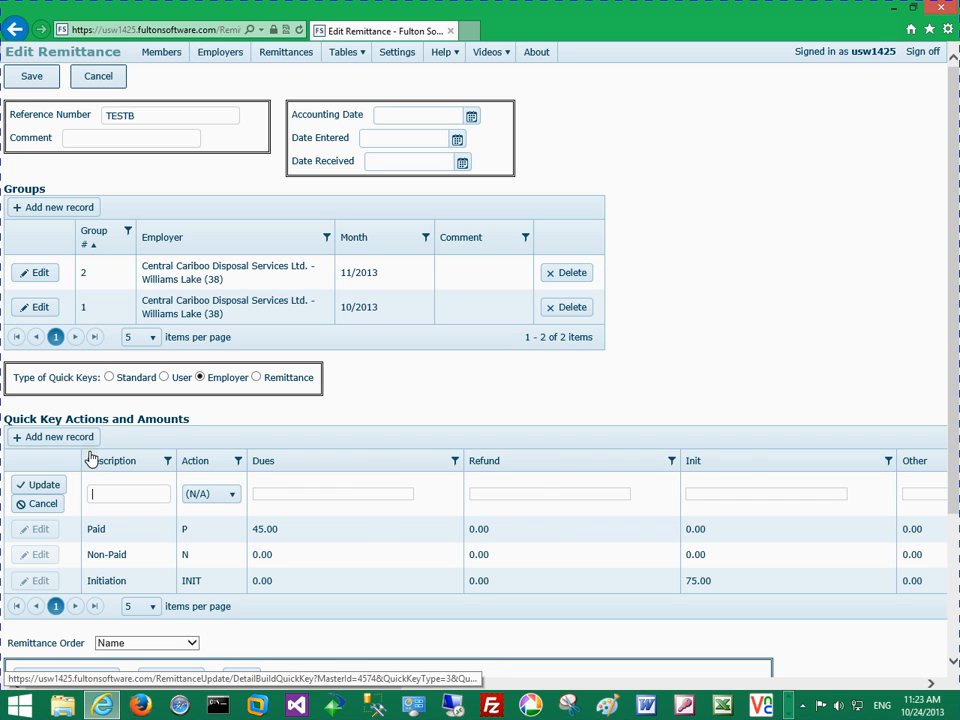
{"action": "left_click", "coordinate": [256, 378]}
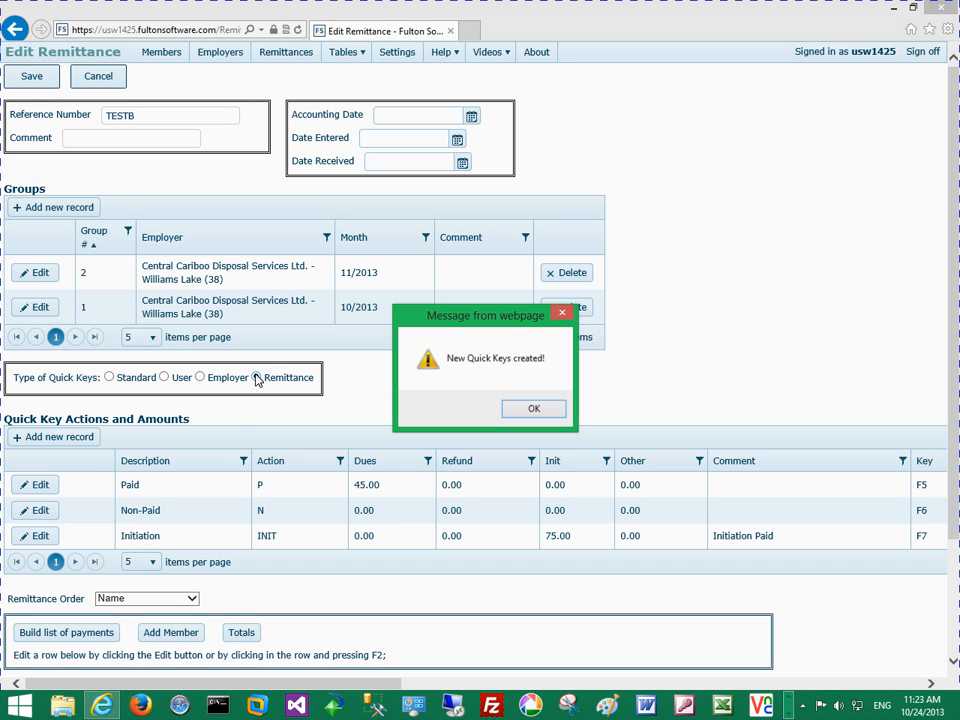
{"action": "left_click", "coordinate": [543, 405]}
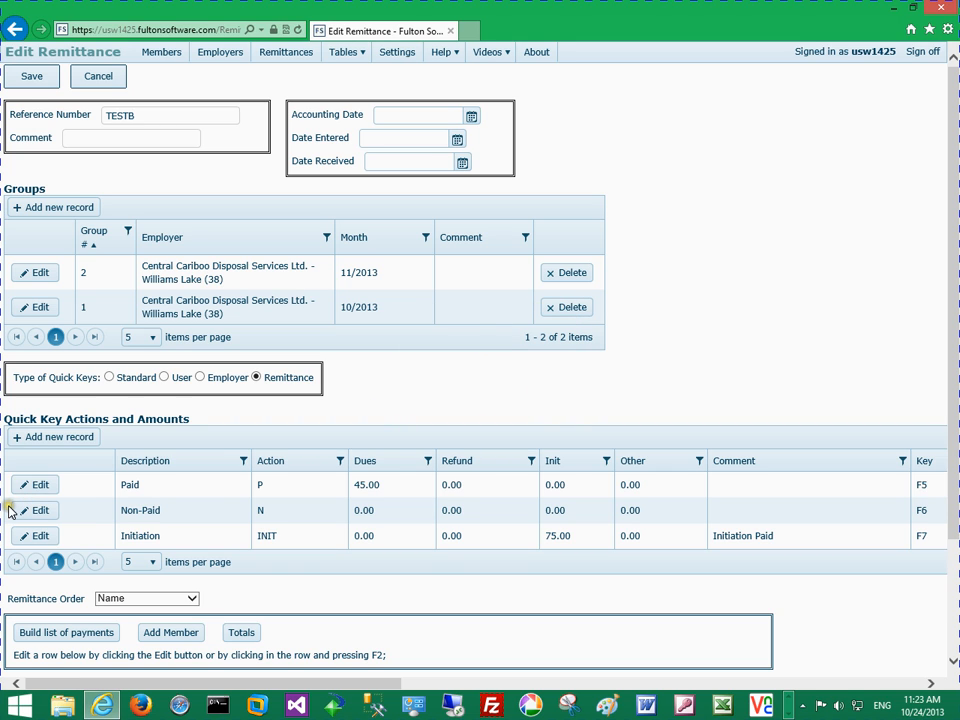
Add a remittance quick key record with the description Null and assign it to the F9 key
{"action": "left_click", "coordinate": [63, 440]}
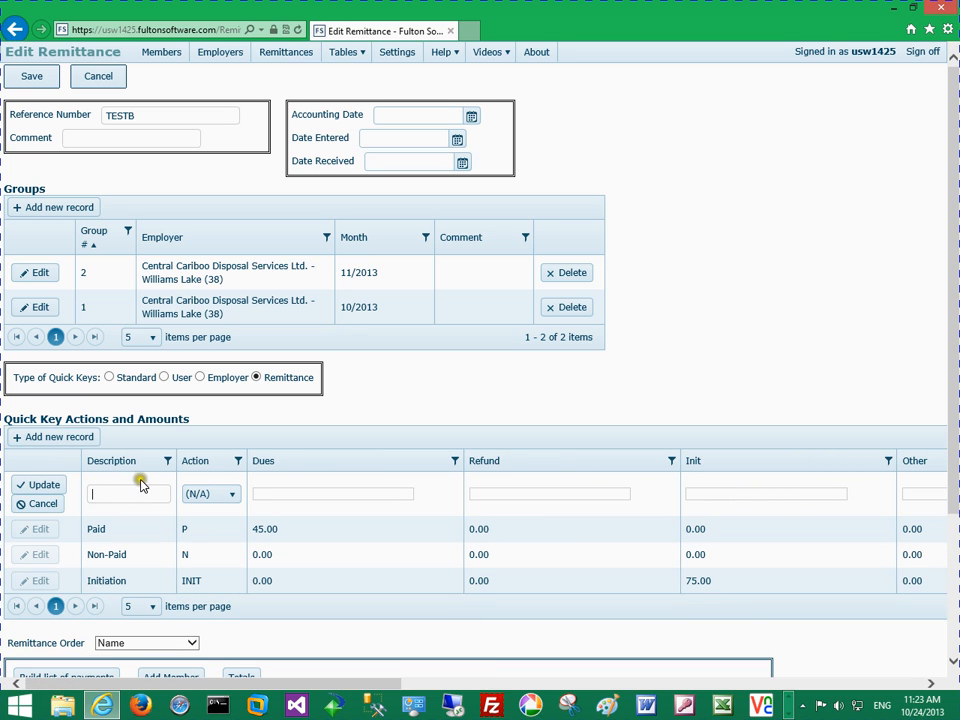
{"action": "type", "text": "Null"}
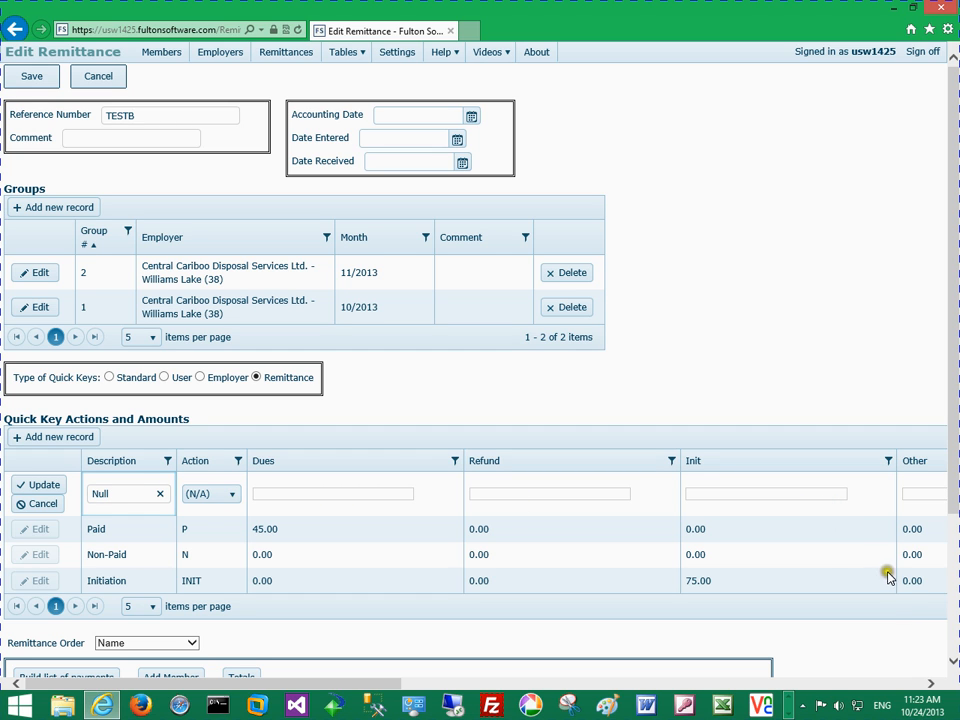
{"action": "left_click", "coordinate": [930, 683]}
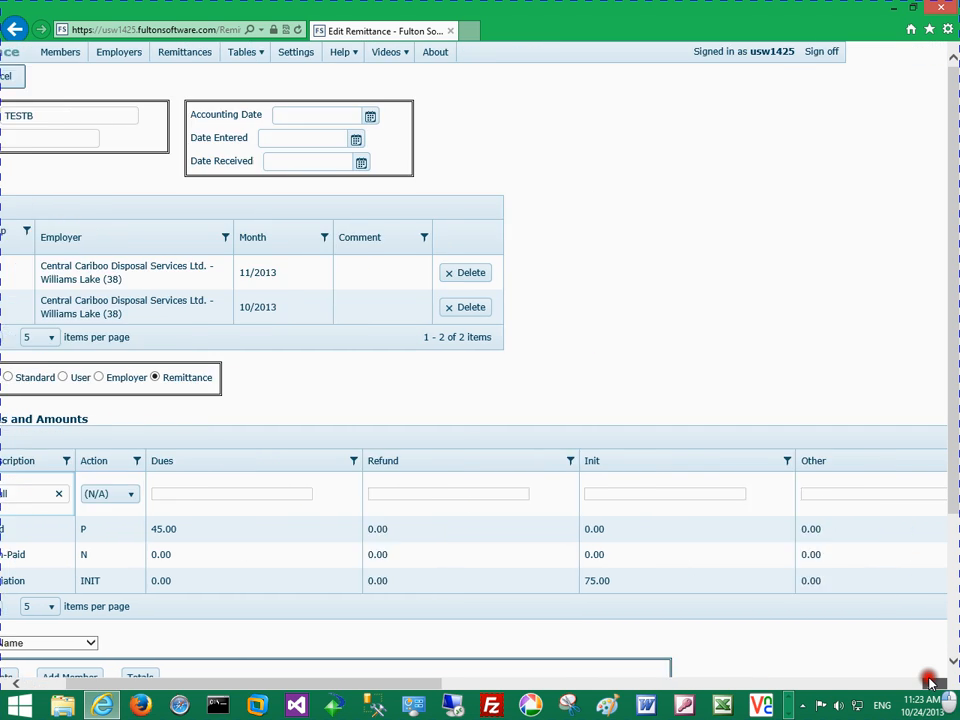
{"action": "left_click", "coordinate": [587, 502]}
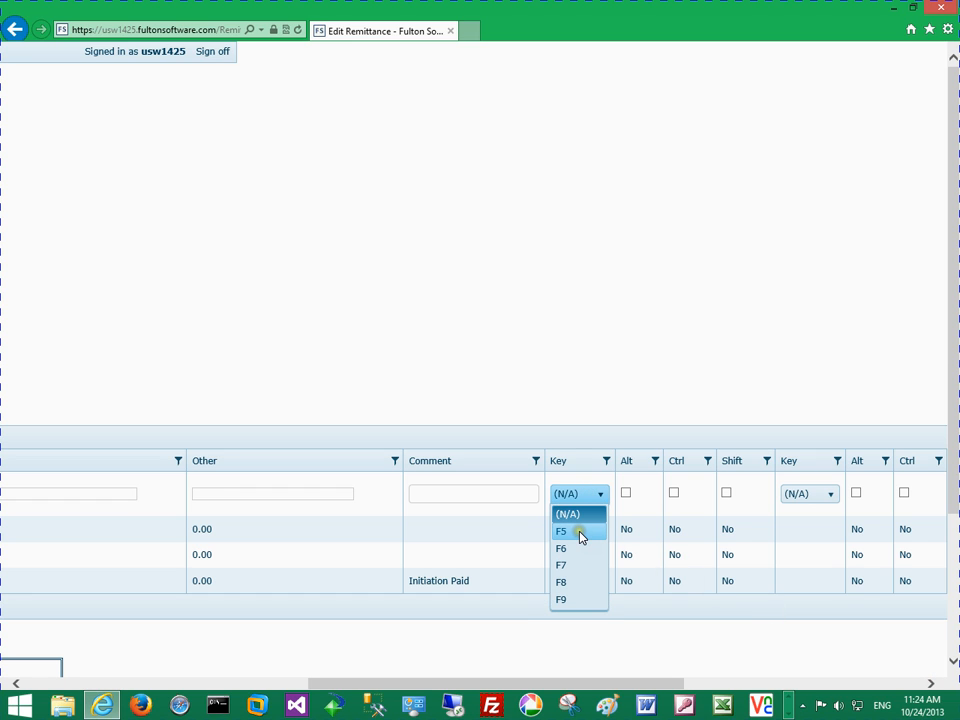
{"action": "left_click", "coordinate": [588, 600]}
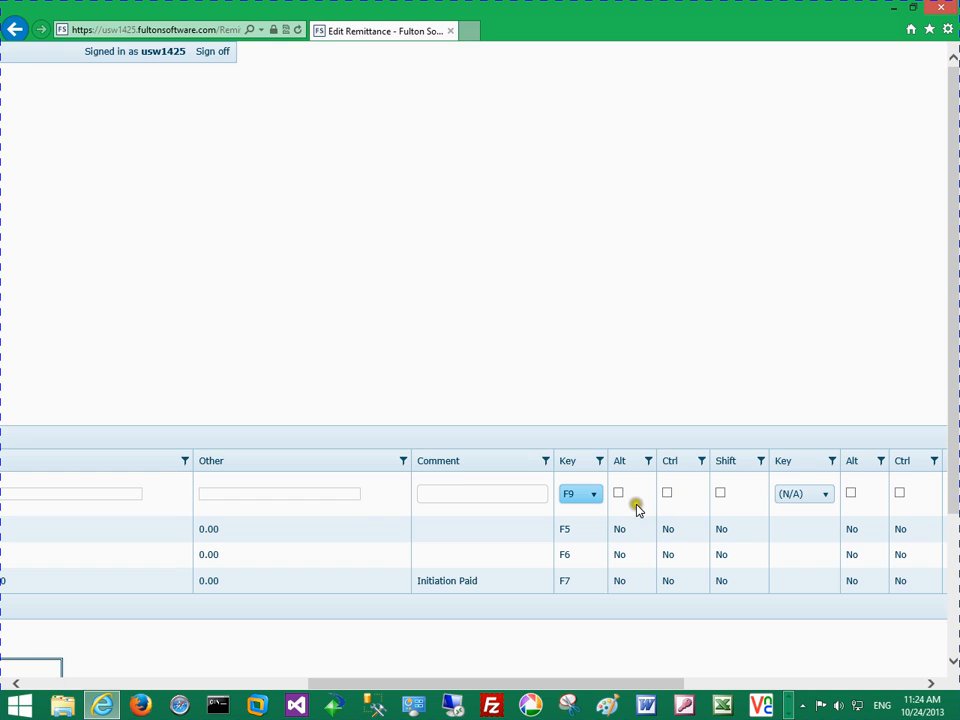
{"action": "left_click", "coordinate": [692, 495]}
{"action": "left_click", "coordinate": [738, 502]}
{"action": "left_click", "coordinate": [18, 684]}
{"action": "left_click", "coordinate": [59, 590]}
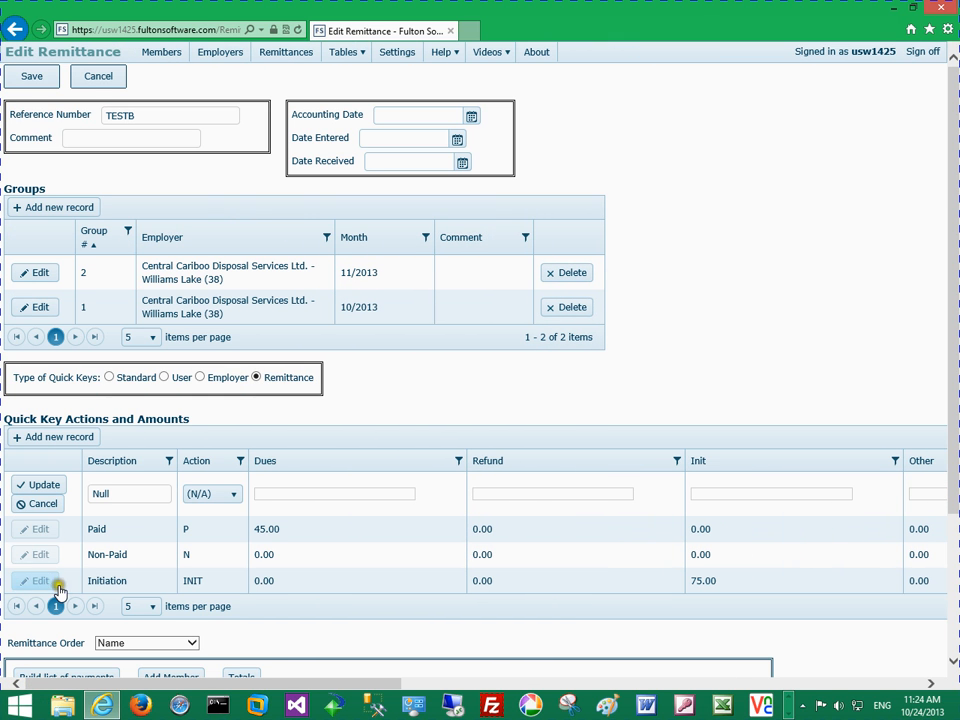
{"action": "left_click", "coordinate": [43, 486]}
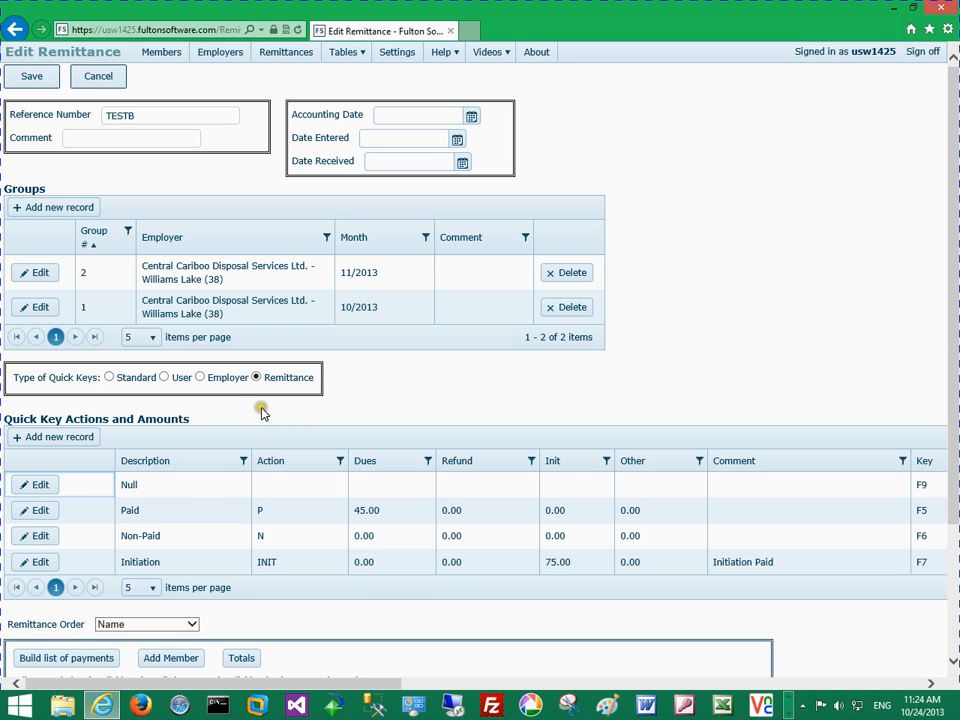
Set the dues of the Paid remittance quick key record to 50
{"action": "left_click", "coordinate": [38, 515]}
{"action": "left_click", "coordinate": [306, 516]}
{"action": "key", "text": "BackSpace"}
{"action": "key", "text": "BackSpace"}
{"action": "type", "text": "50"}
{"action": "key", "text": "Return"}
Review the Employer and Standard quick key amounts, and return the type of quick keys to Remittance
{"action": "left_click", "coordinate": [200, 378]}
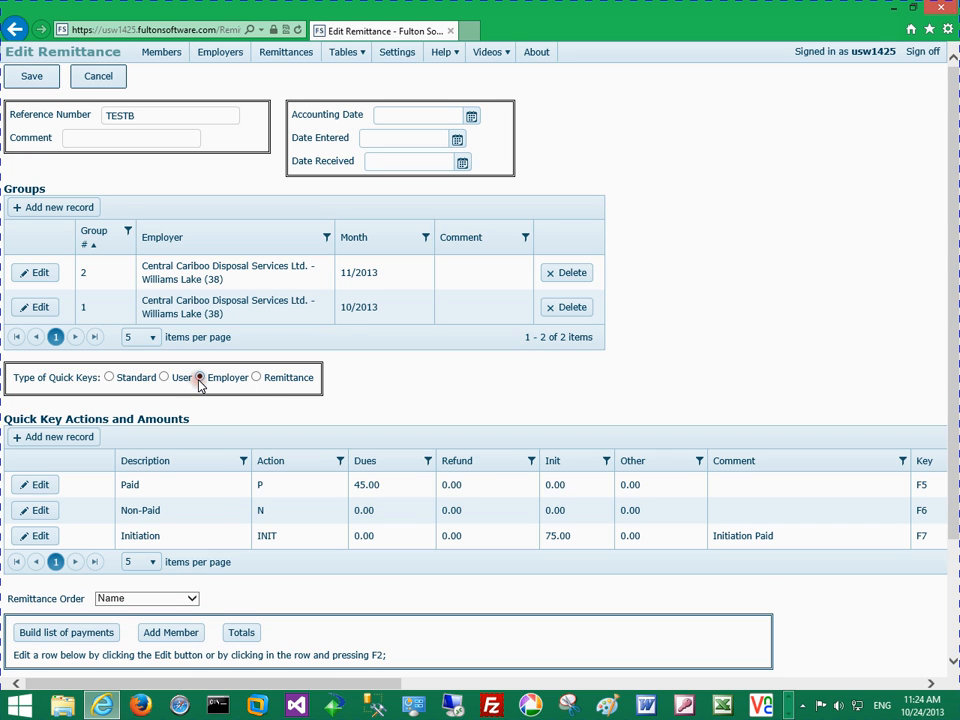
{"action": "left_click", "coordinate": [111, 379]}
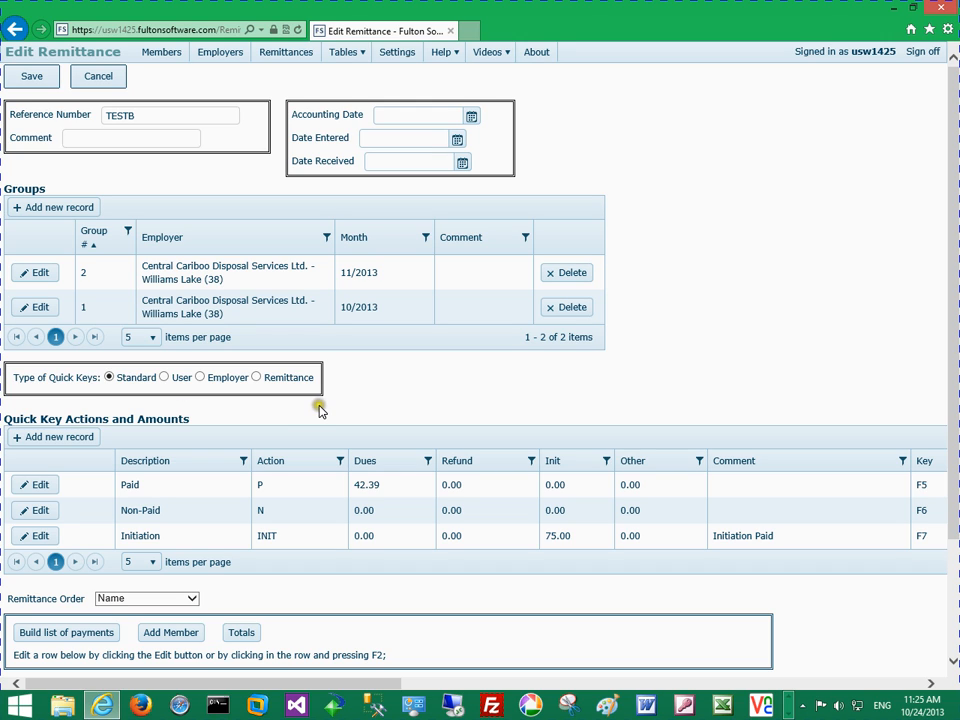
{"action": "left_click", "coordinate": [258, 378]}
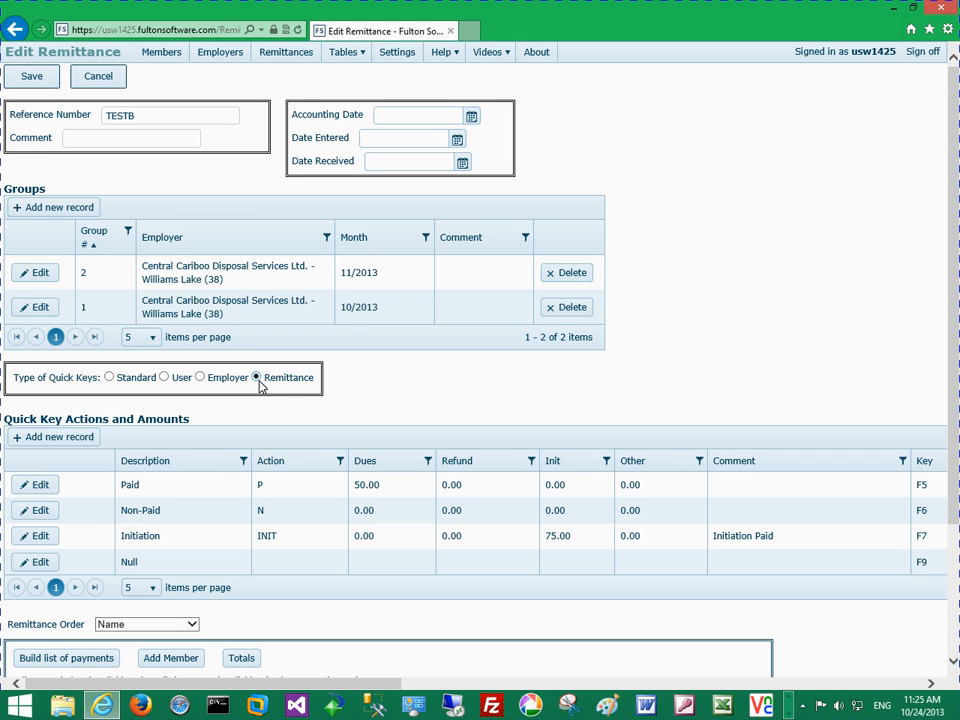
Build the list of payments for the remittance's two groups
{"action": "scroll", "coordinate": [260, 386], "scroll_direction": "down", "scroll_amount": 3}
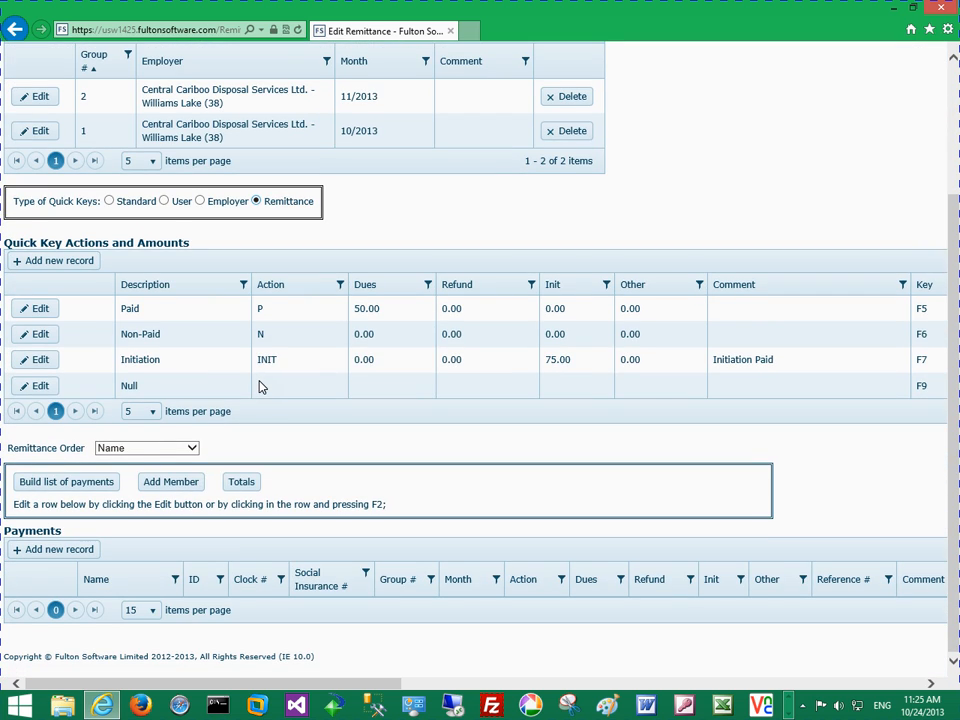
{"action": "left_click", "coordinate": [75, 484]}
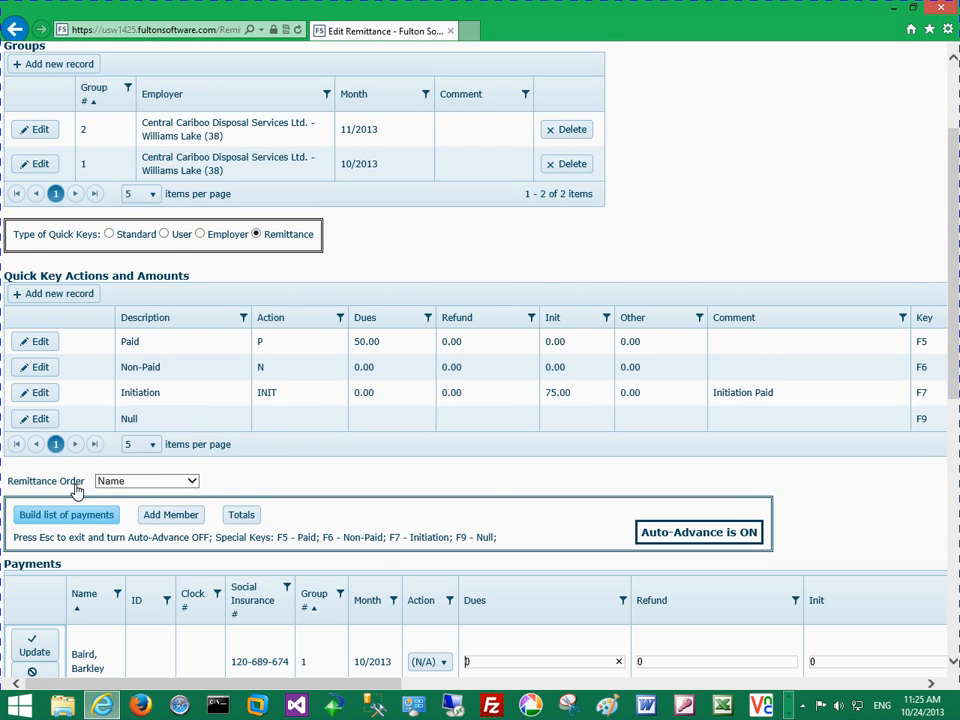
Record the first member as Paid for 10/2013 and 11/2013 and the second member as Non-Paid for 10/2013, and leave payment entry
{"action": "scroll", "coordinate": [75, 490], "scroll_direction": "down", "scroll_amount": 3}
{"action": "scroll", "coordinate": [75, 490], "scroll_direction": "down", "scroll_amount": 2}
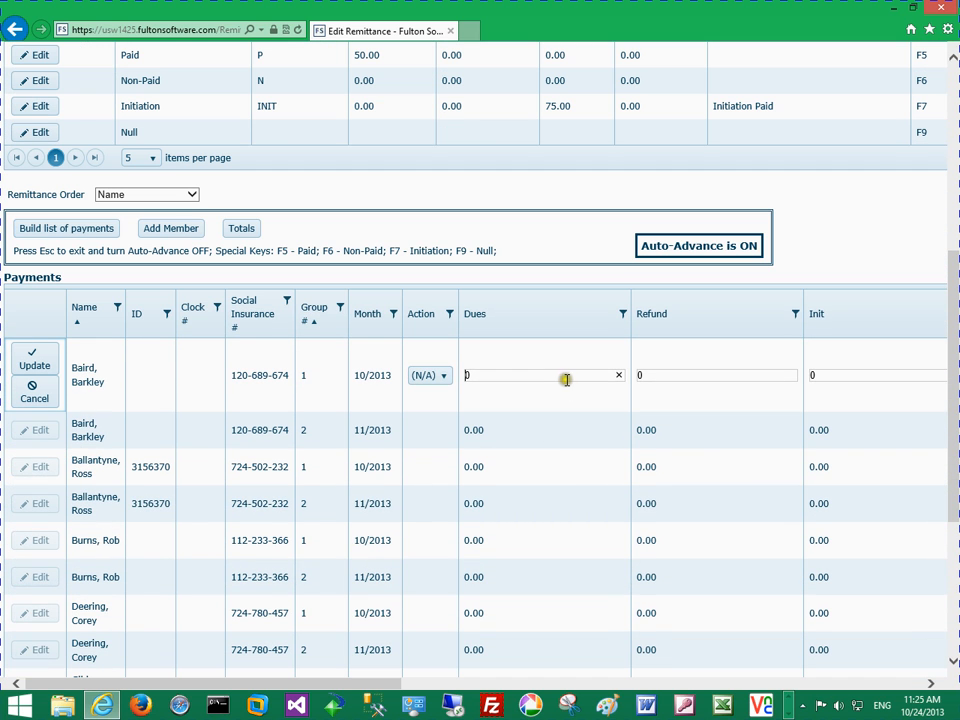
{"action": "key", "text": "F5"}
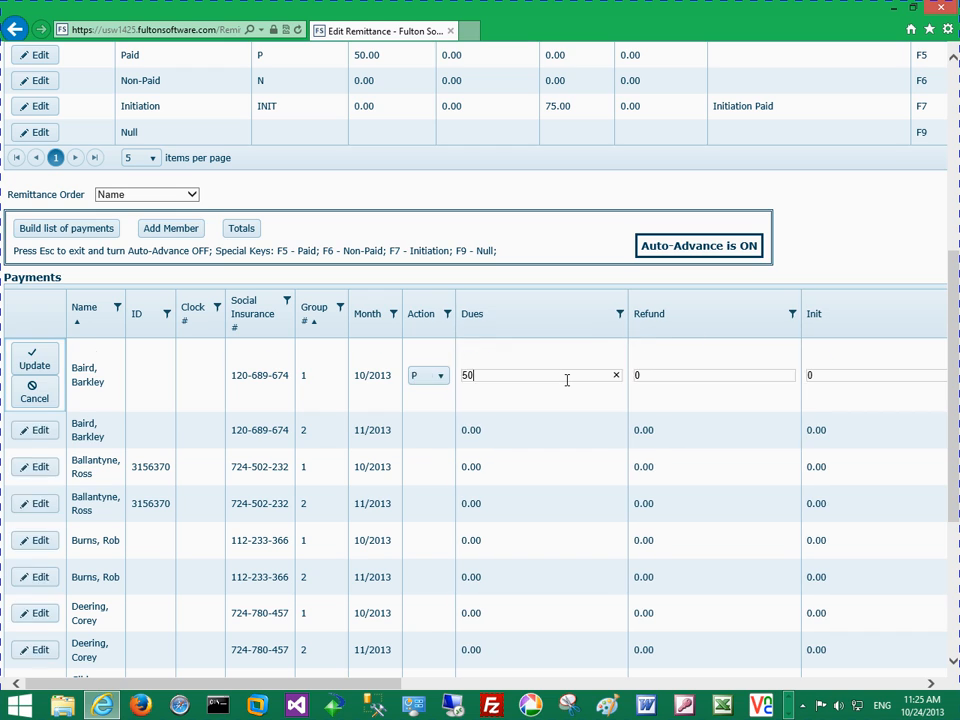
{"action": "key", "text": "F5"}
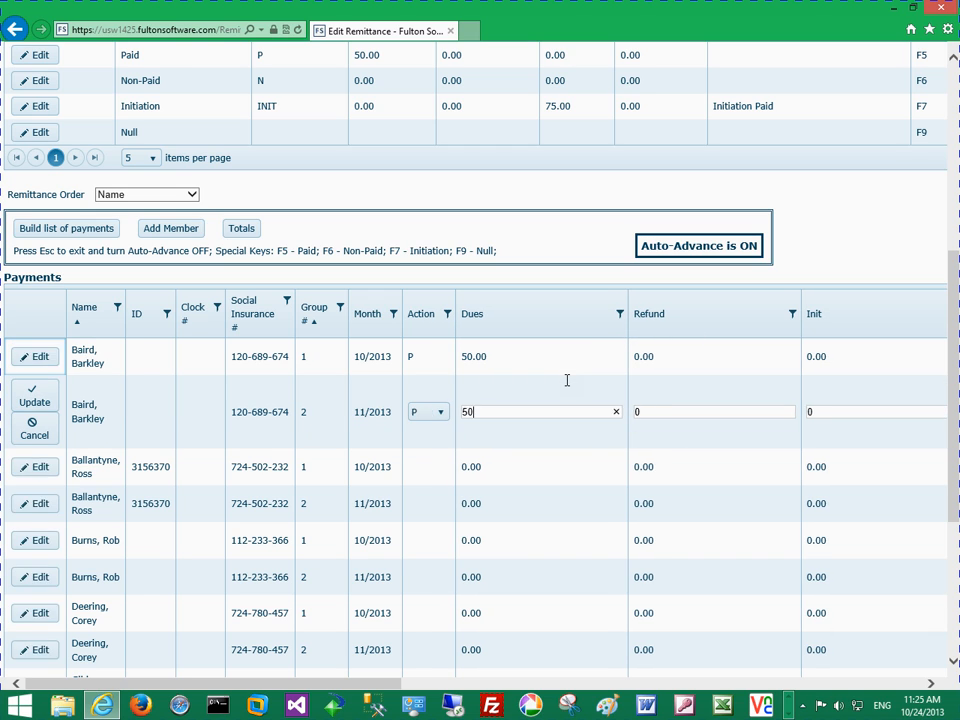
{"action": "key", "text": "F6"}
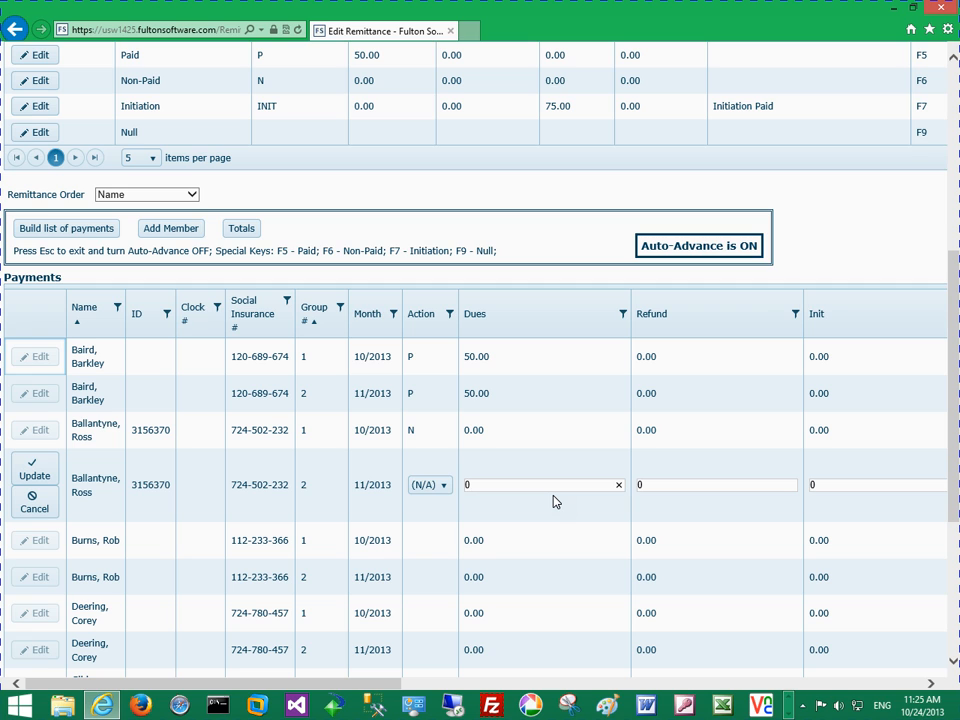
{"action": "key", "text": "Escape"}
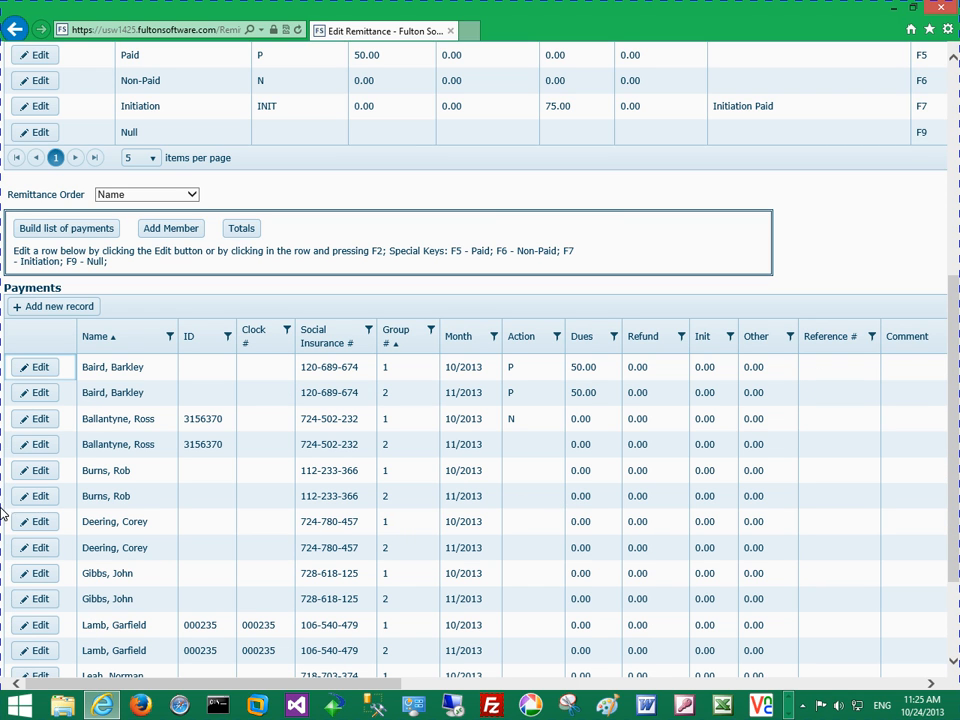
Open the second member's 11/2013 payment row for editing, turn Auto-Advance on, and exit without entering a payment
{"action": "left_click", "coordinate": [40, 445]}
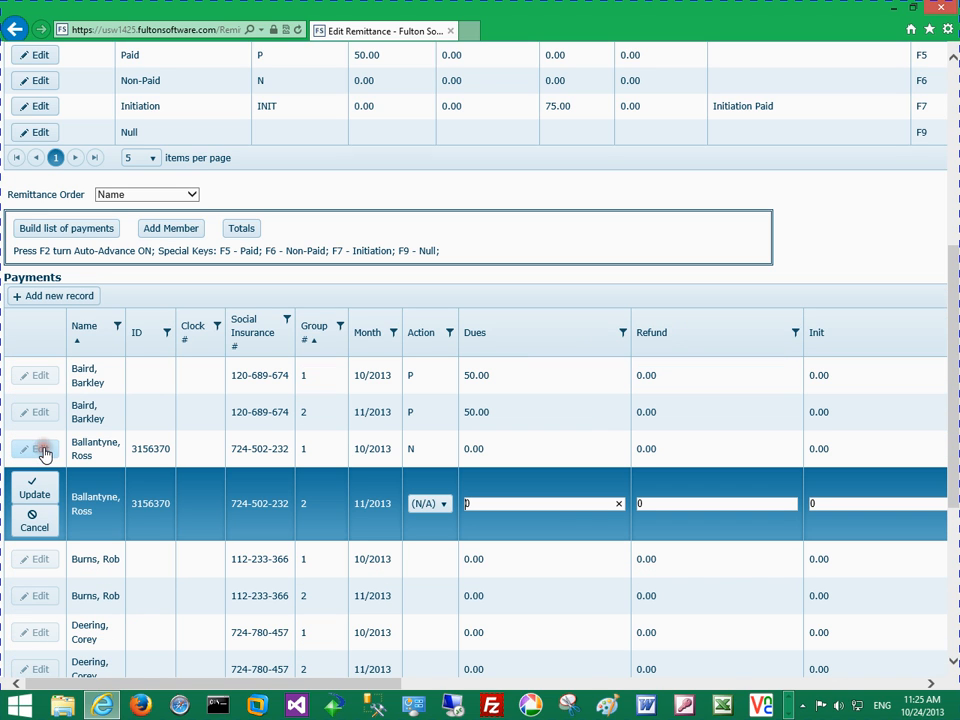
{"action": "key", "text": "F2"}
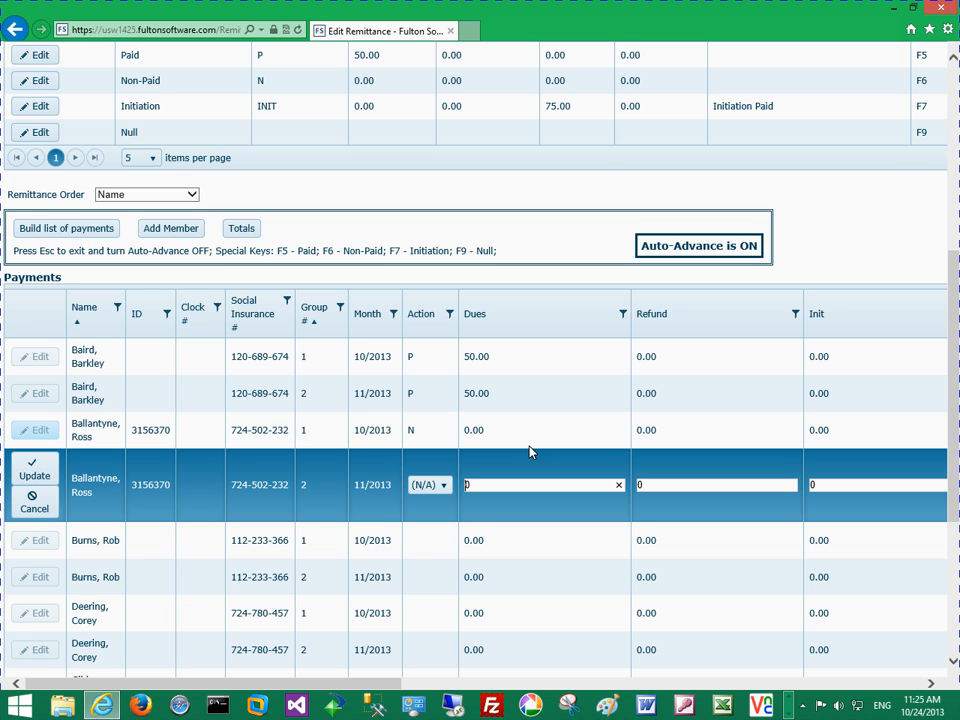
{"action": "key", "text": "Escape"}
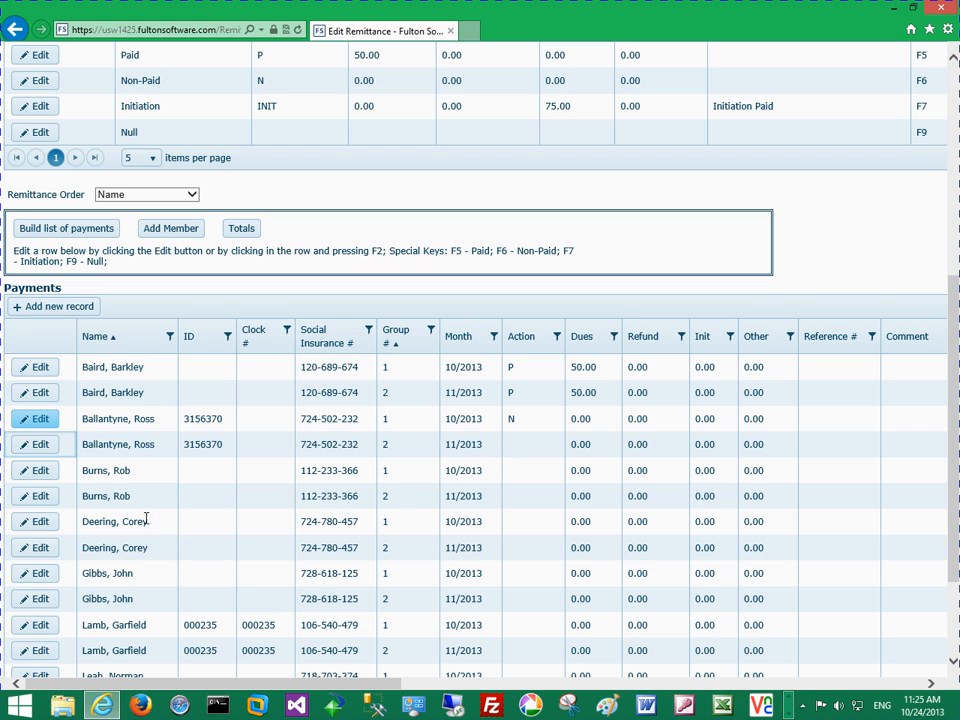
Select the third member's 10/2013 payment row, edit it with Auto-Advance on, and exit without entering a payment
{"action": "left_click", "coordinate": [132, 474]}
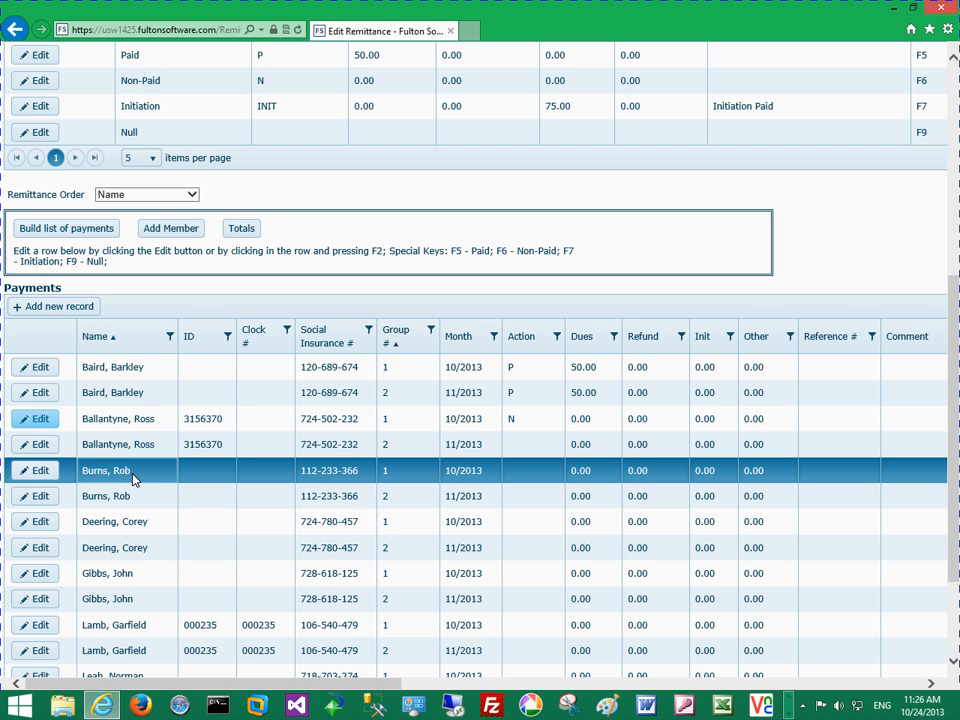
{"action": "key", "text": "F2"}
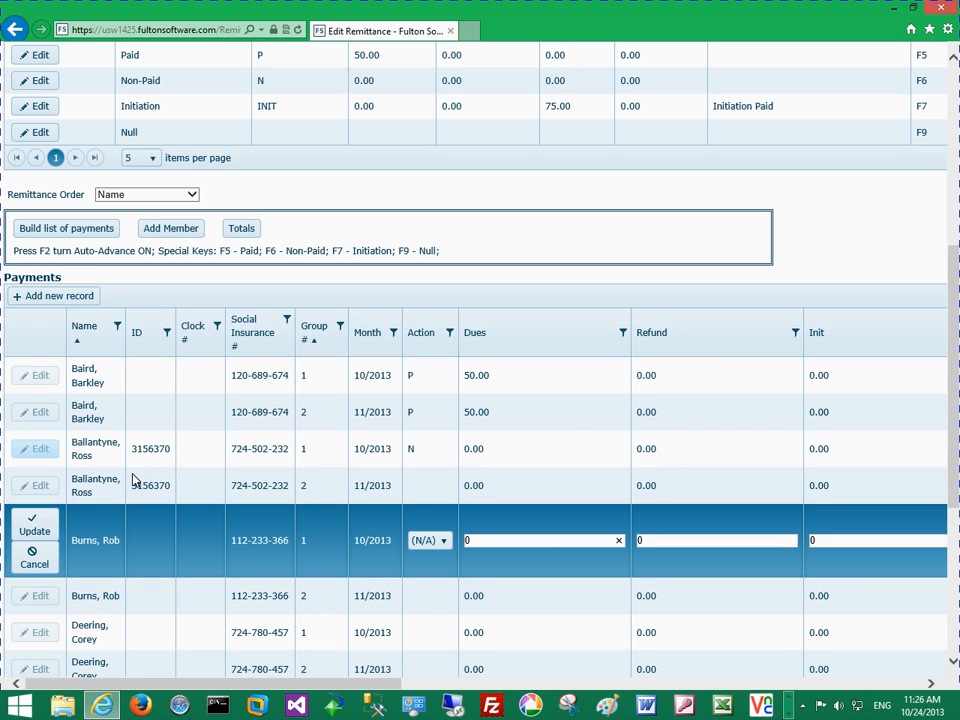
{"action": "key", "text": "F2"}
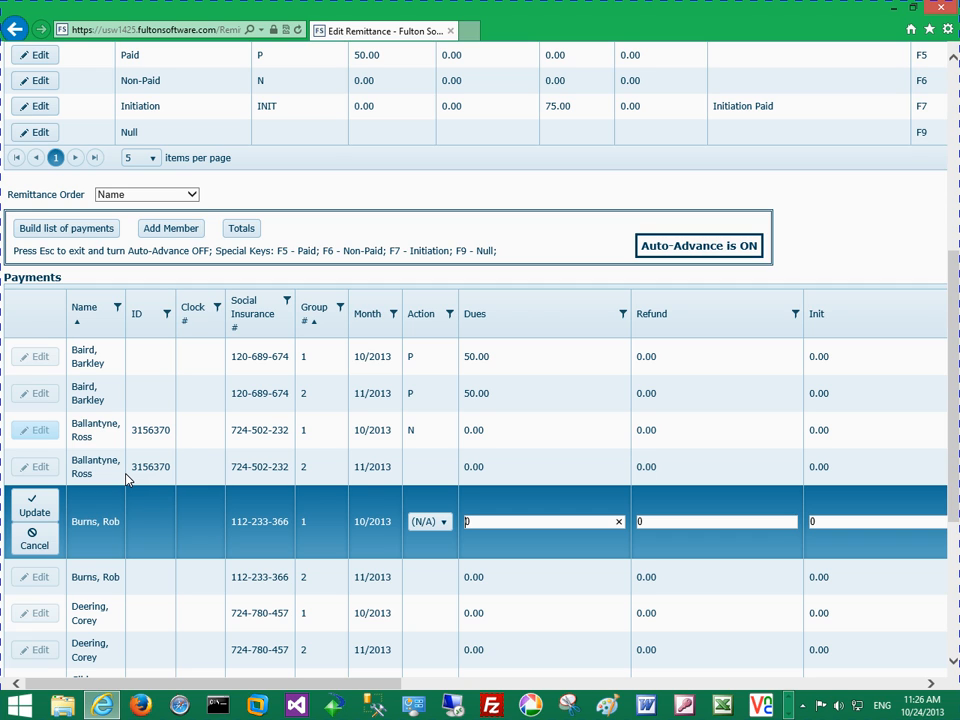
{"action": "key", "text": "Escape"}
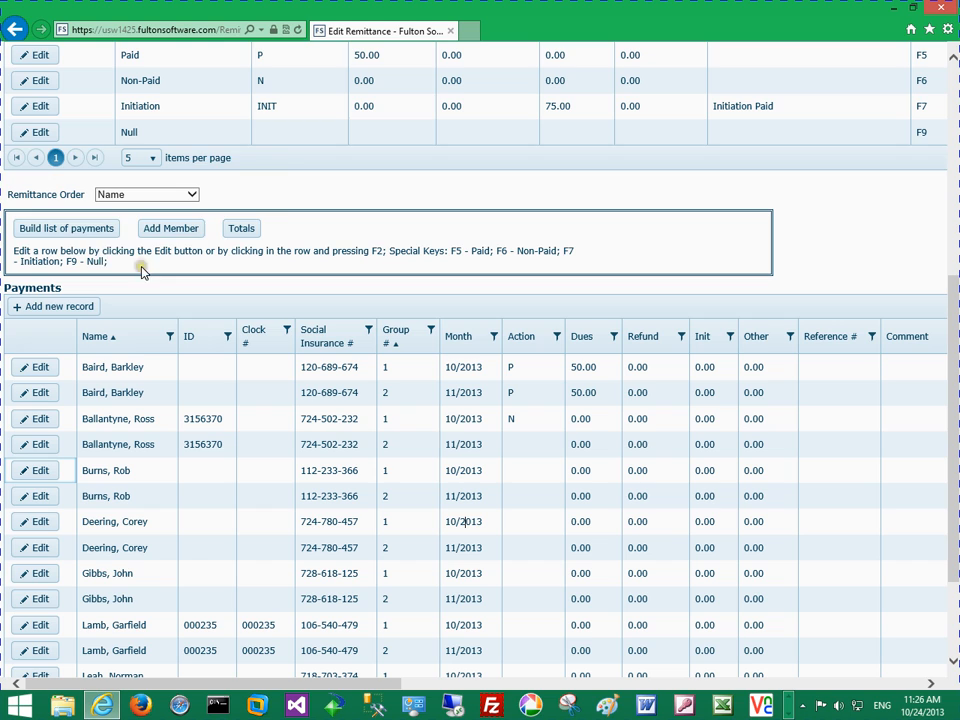
Search for members whose name starts with A and add the Mount Polley Mining Company (18) member to the remittance
{"action": "mouse_move", "coordinate": [128, 260]}
{"action": "left_click", "coordinate": [170, 231]}
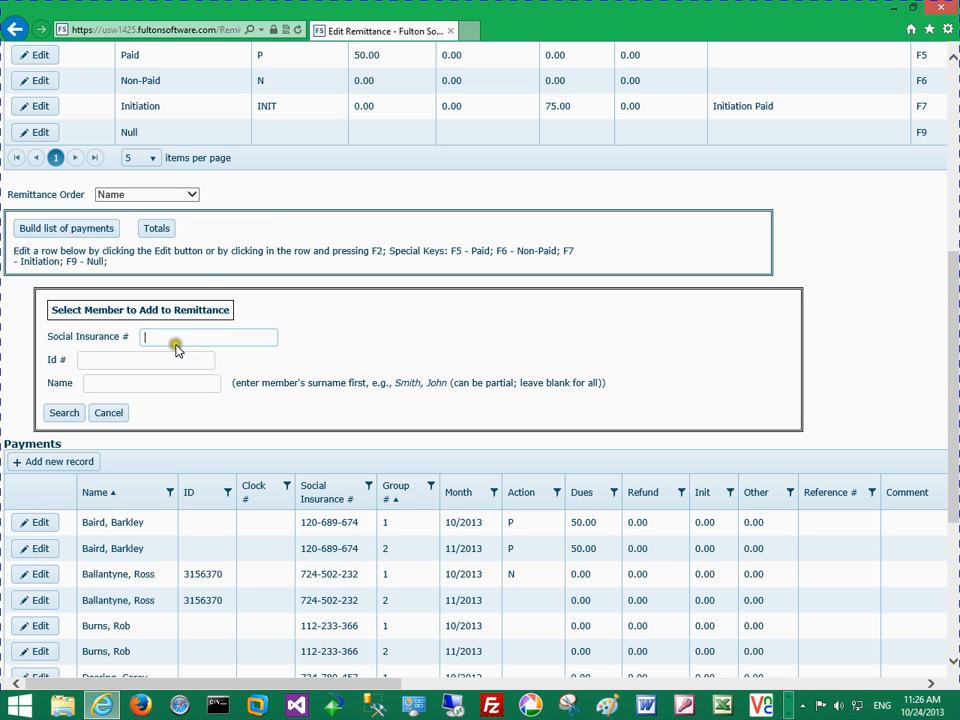
{"action": "left_click", "coordinate": [118, 380]}
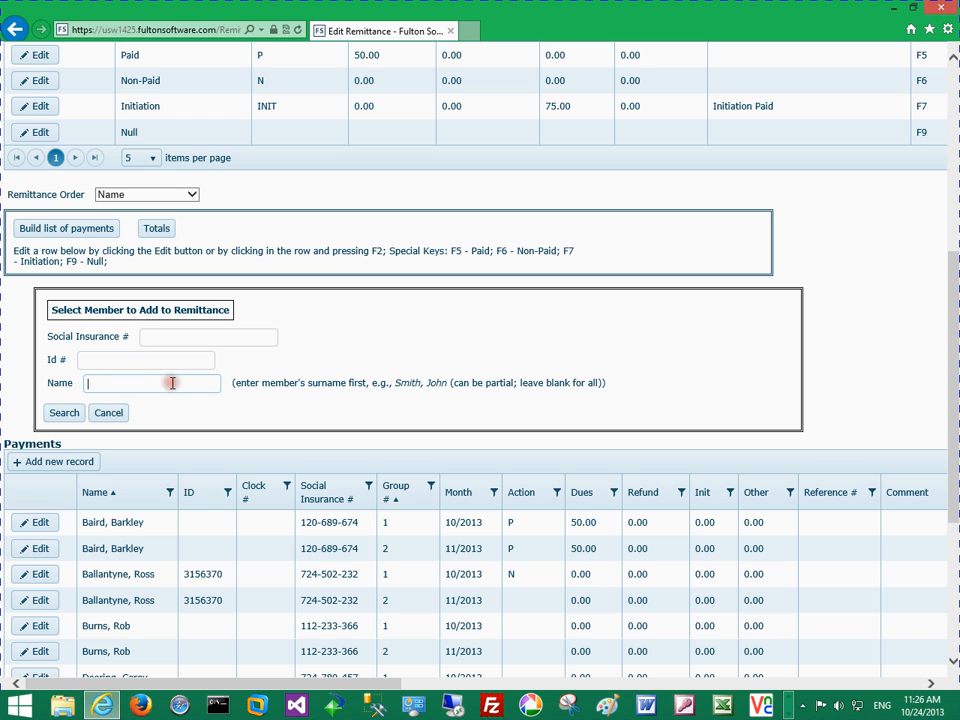
{"action": "type", "text": "A"}
{"action": "left_click", "coordinate": [68, 414]}
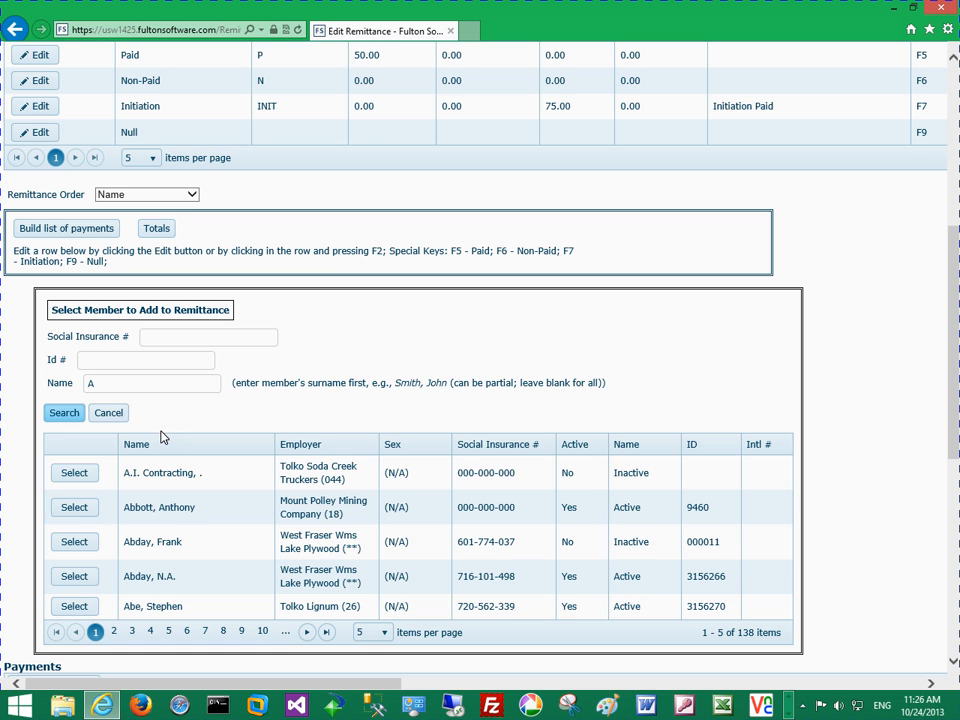
{"action": "left_click", "coordinate": [75, 507]}
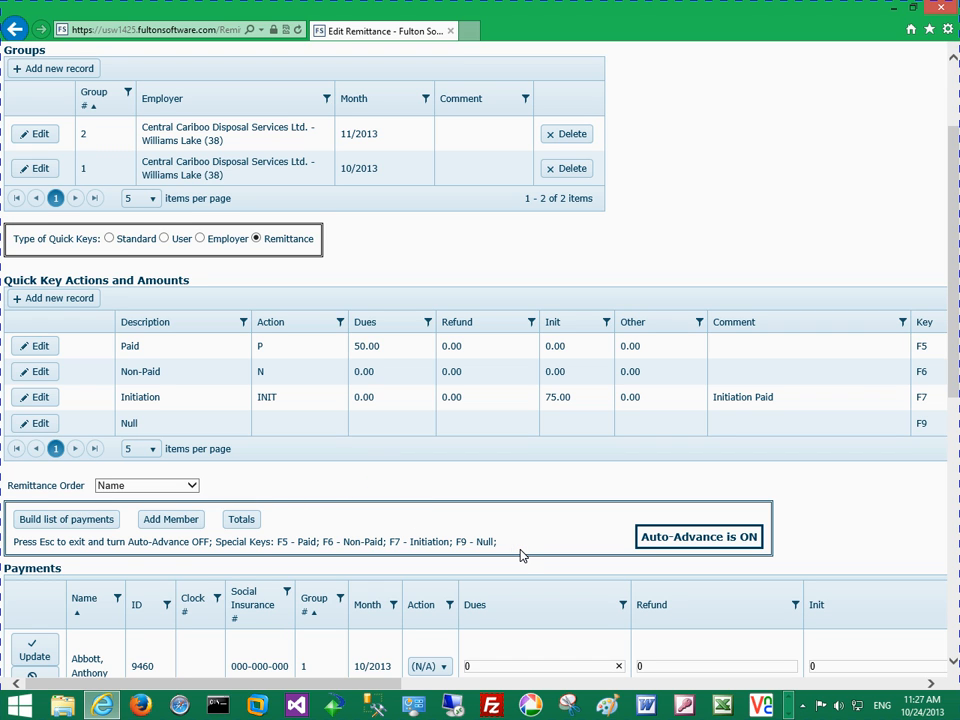
Examine the added member's payment rows across to their Delete options
{"action": "scroll", "coordinate": [520, 556], "scroll_direction": "down", "scroll_amount": 3}
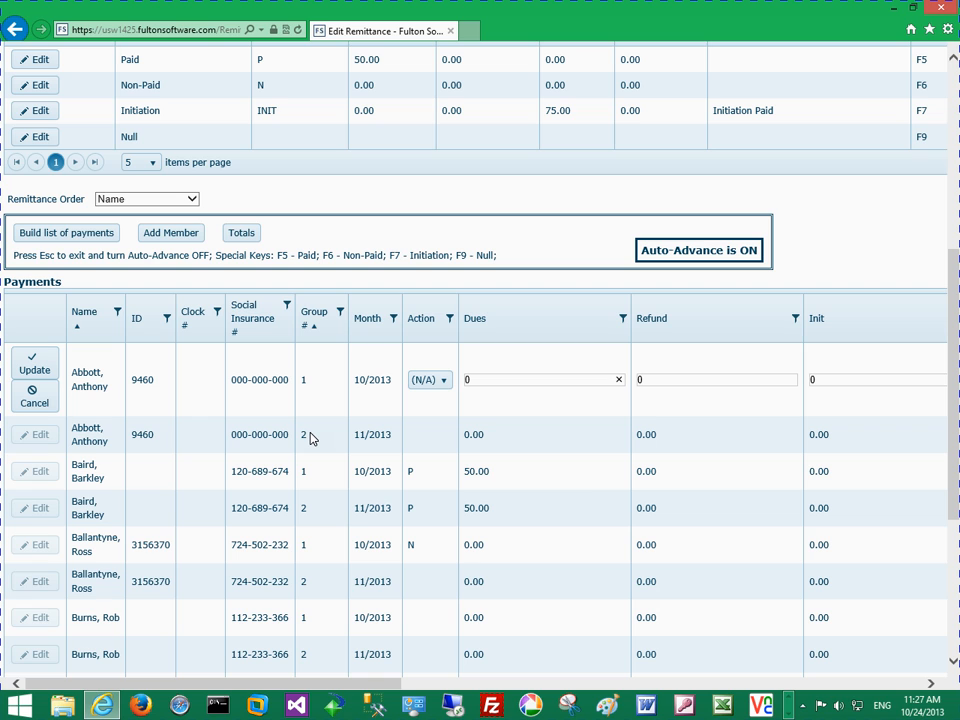
{"action": "left_click", "coordinate": [930, 683]}
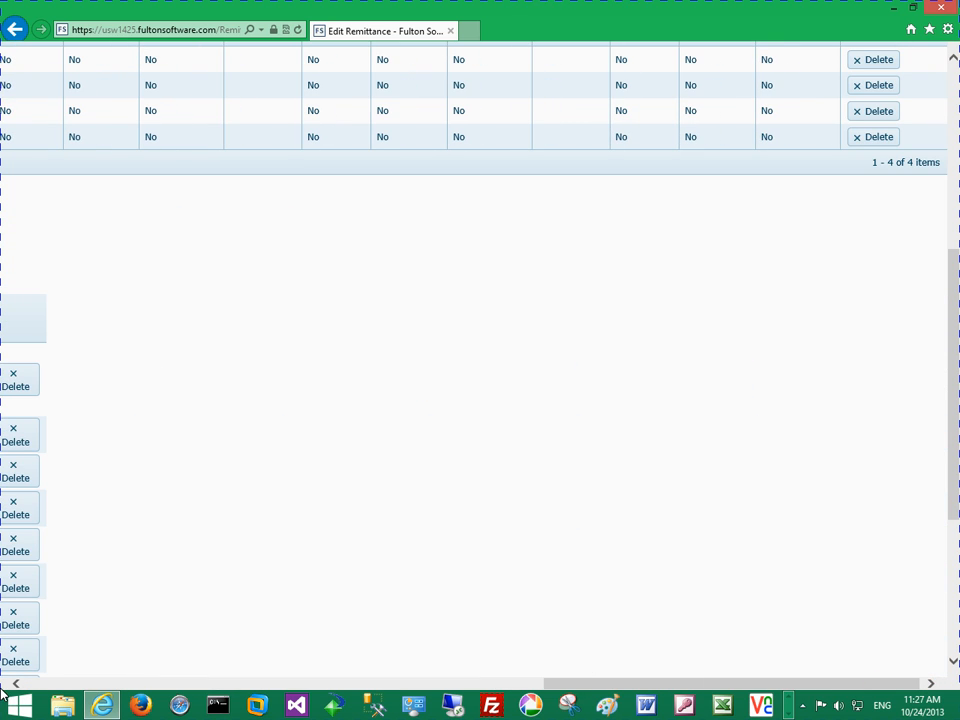
{"action": "left_click", "coordinate": [12, 686]}
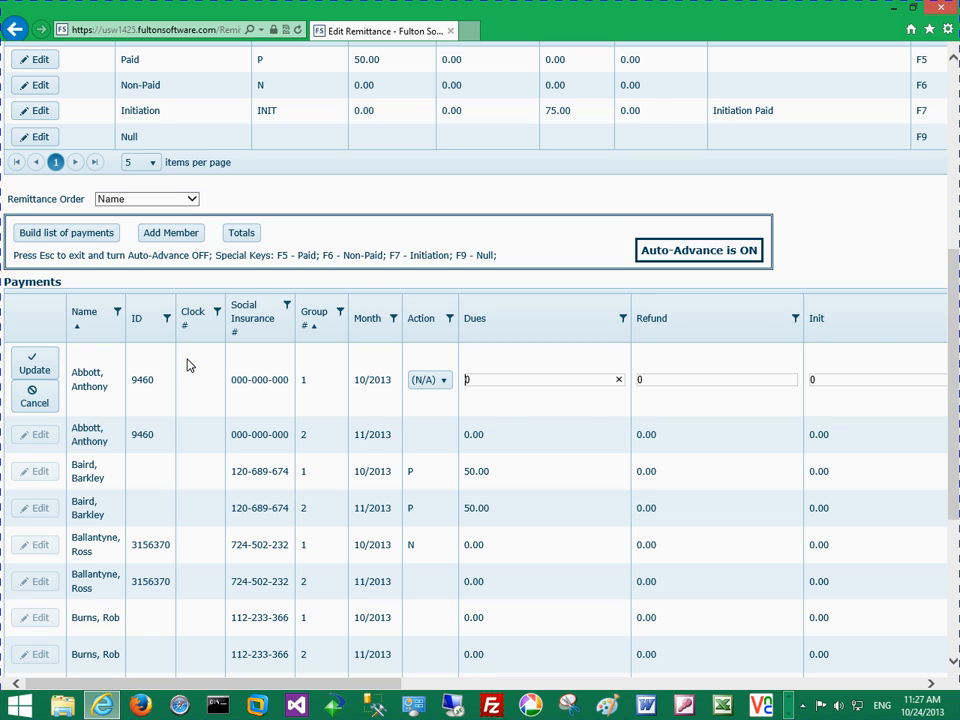
Exit payment editing with Auto-Advance off and set the remittance order to SIN
{"action": "key", "text": "Escape"}
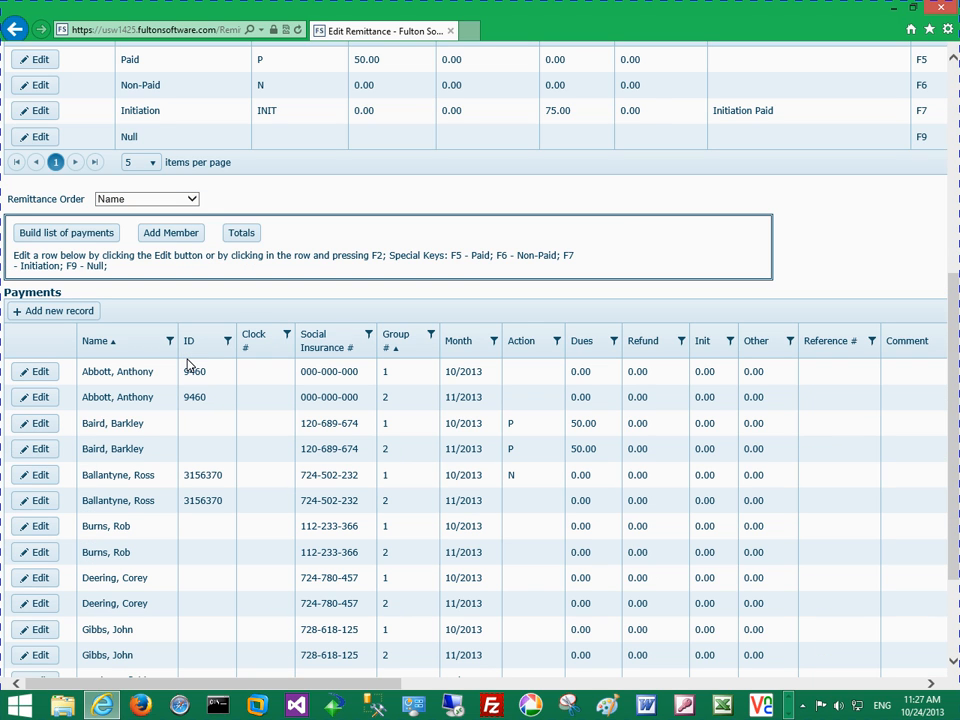
{"action": "left_click", "coordinate": [192, 200]}
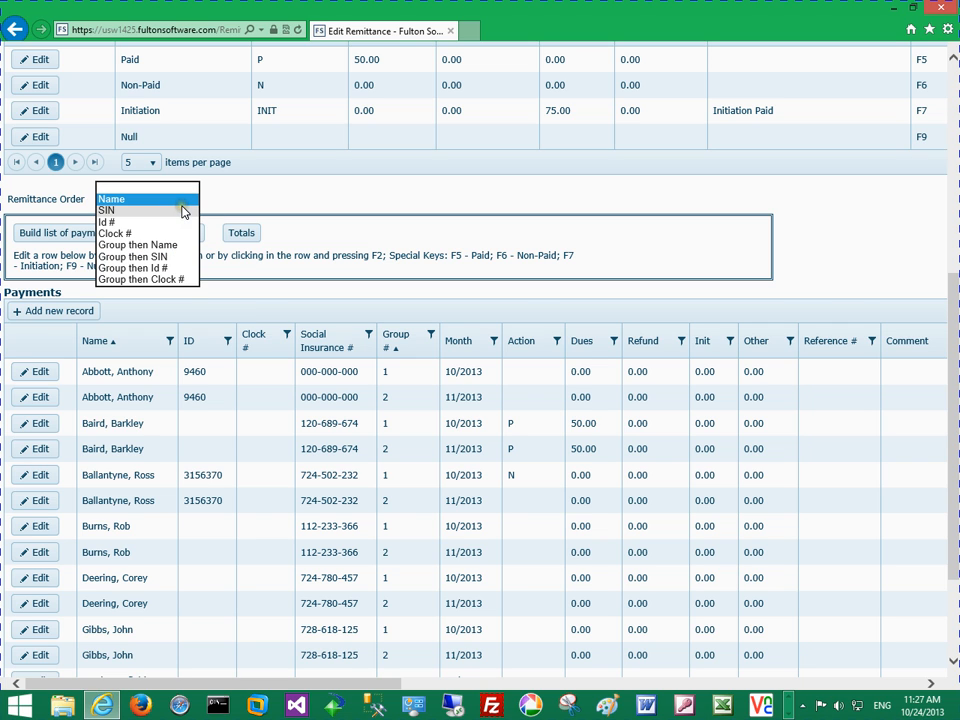
{"action": "left_click", "coordinate": [184, 211]}
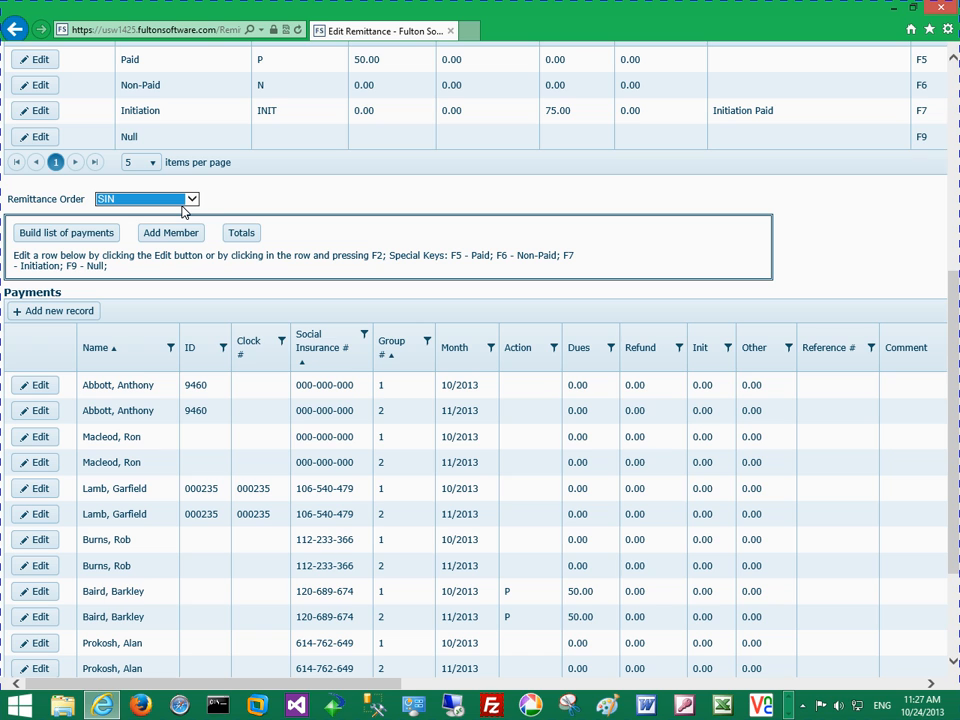
Set the remittance order to Id # and, after the payments list is re-sorted, change it to Clock #
{"action": "left_click", "coordinate": [190, 201]}
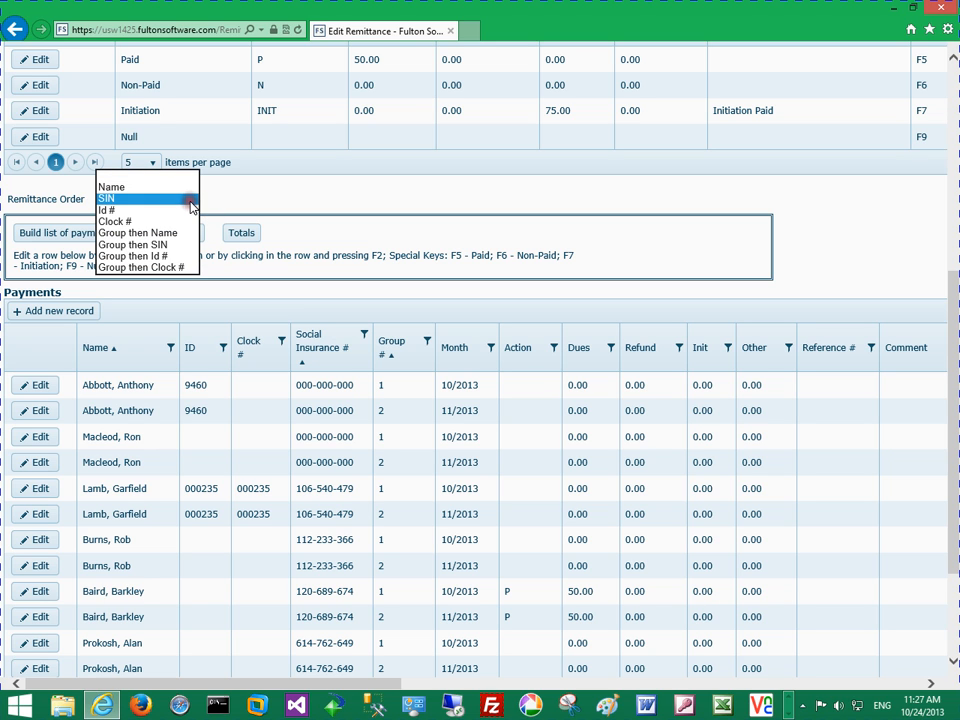
{"action": "left_click", "coordinate": [180, 211]}
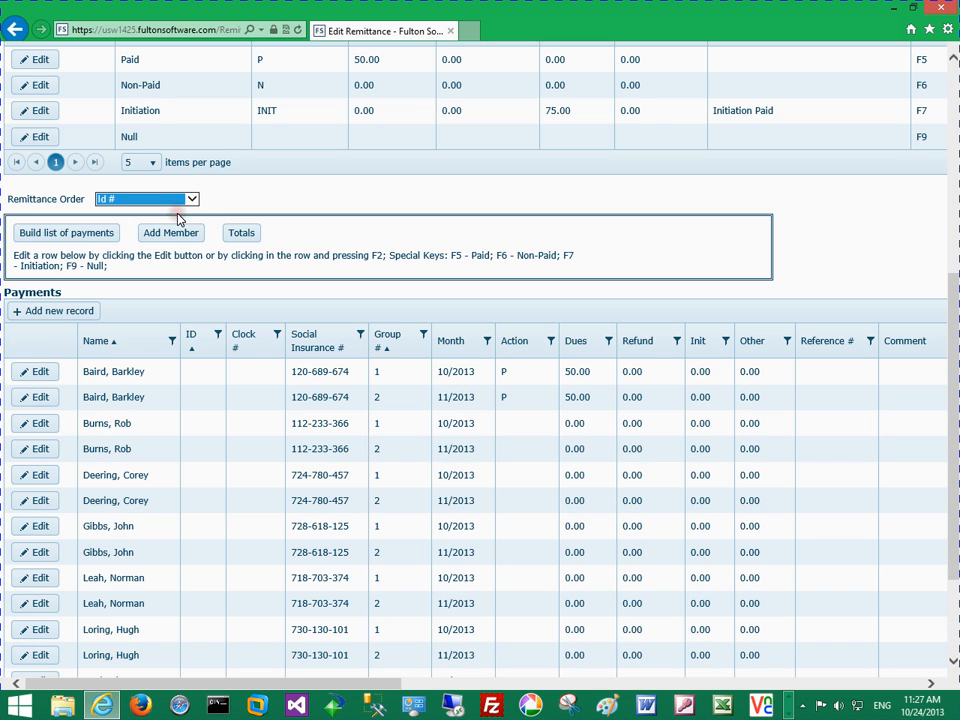
{"action": "left_click", "coordinate": [191, 199]}
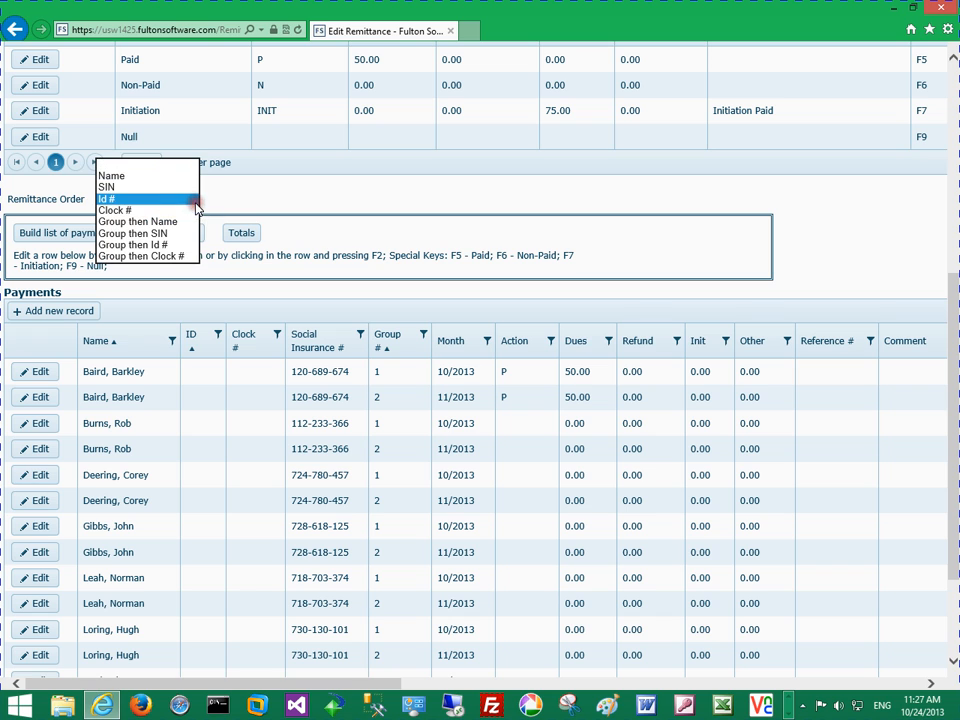
{"action": "left_click", "coordinate": [178, 211]}
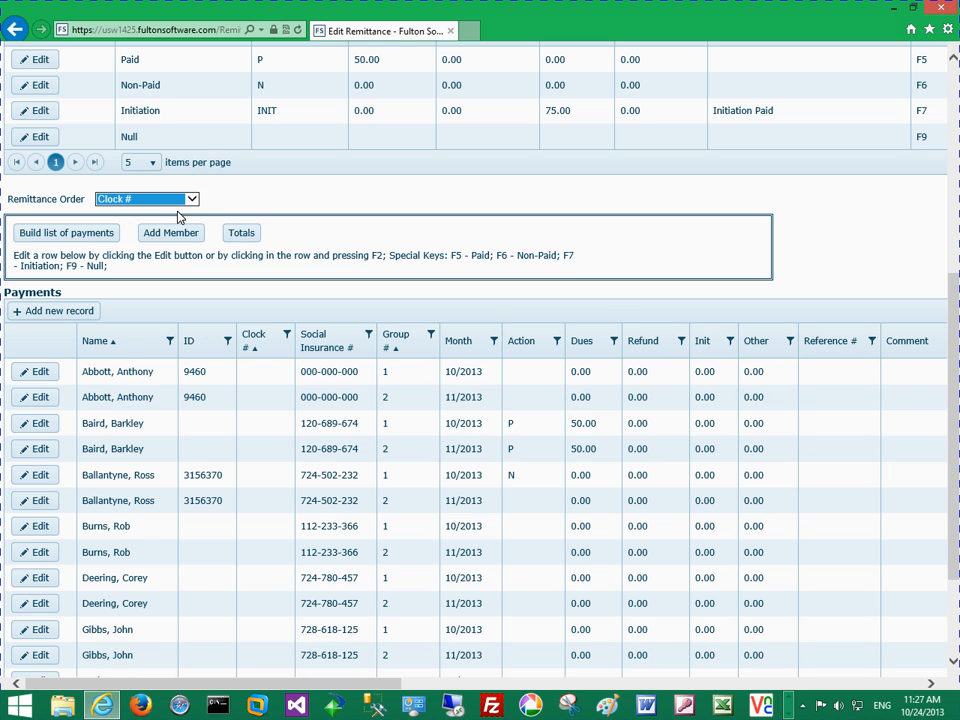
Order the remittance payments by Group then Name, and finally switch the remittance order to Name
{"action": "left_click", "coordinate": [196, 204]}
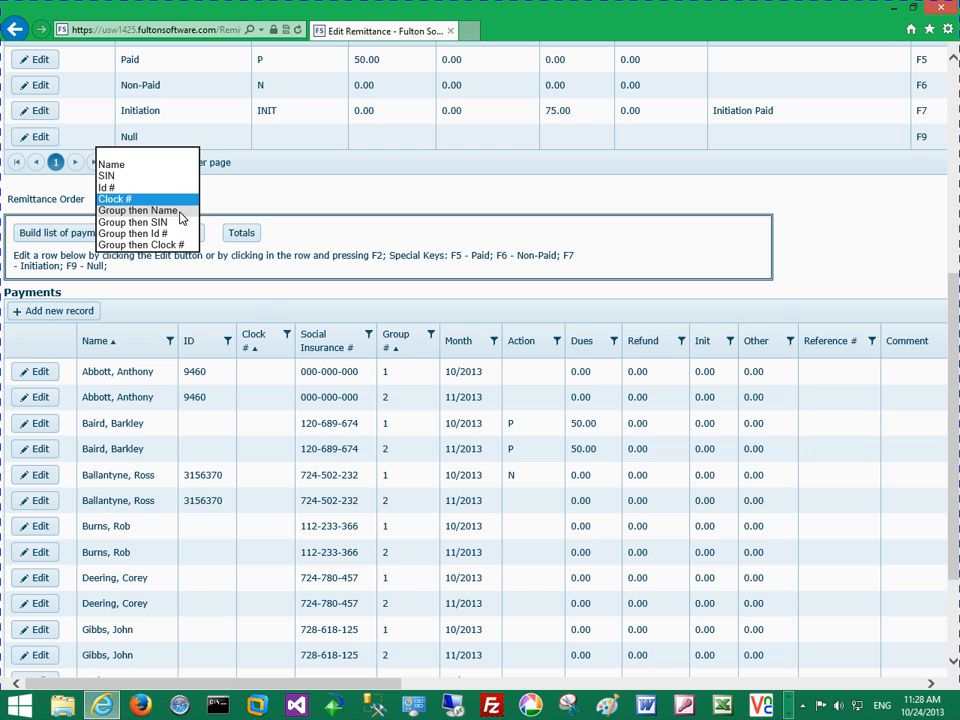
{"action": "left_click", "coordinate": [138, 210]}
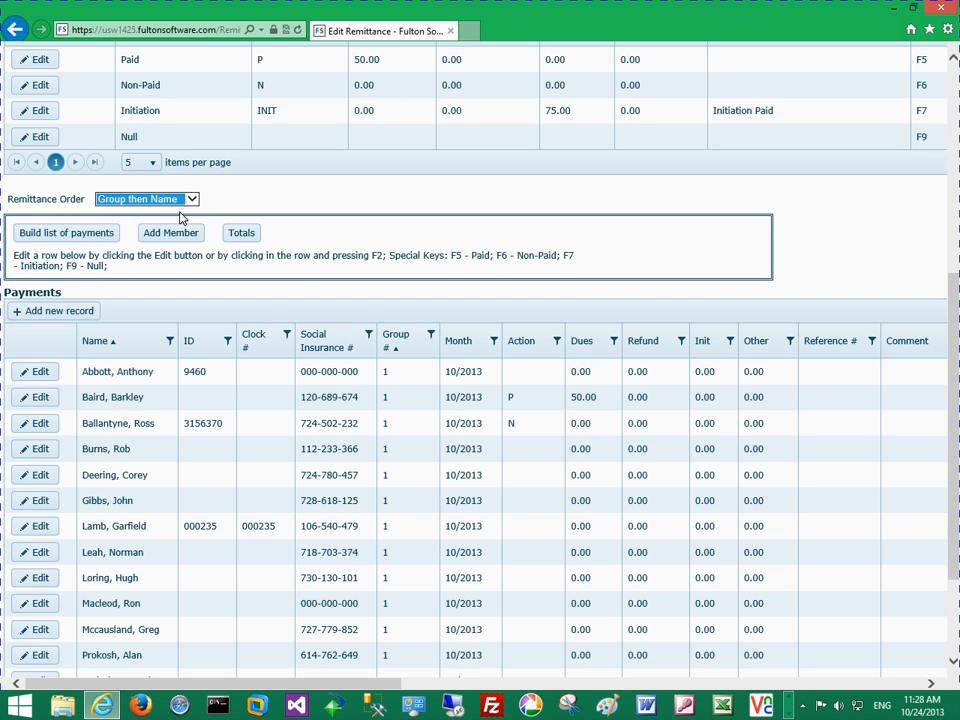
{"action": "left_click", "coordinate": [180, 213]}
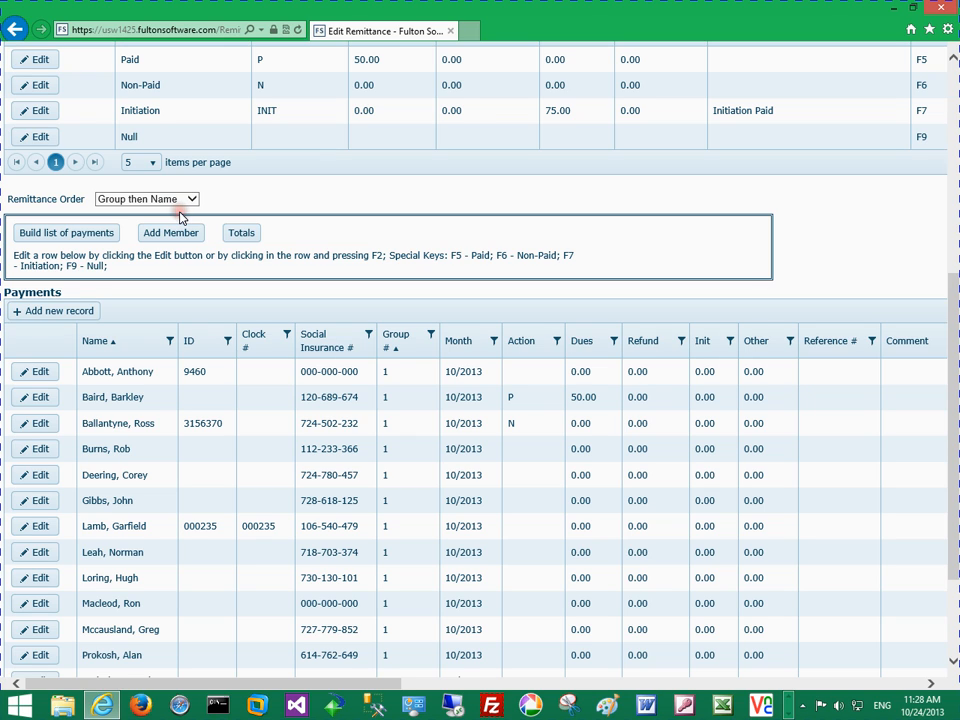
{"action": "left_click", "coordinate": [188, 200]}
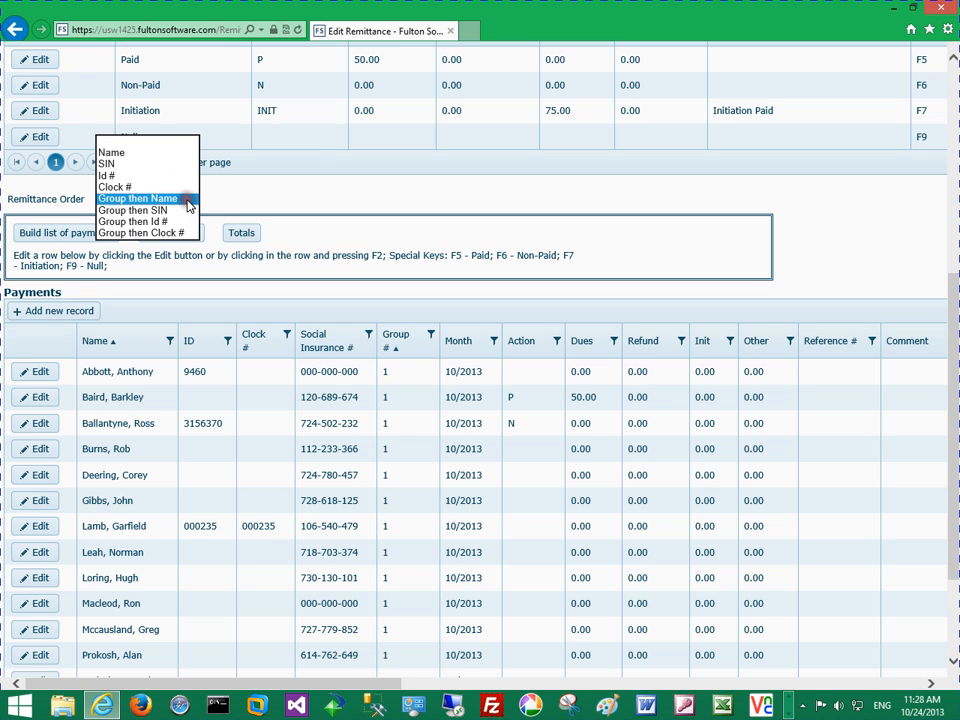
{"action": "left_click", "coordinate": [159, 154]}
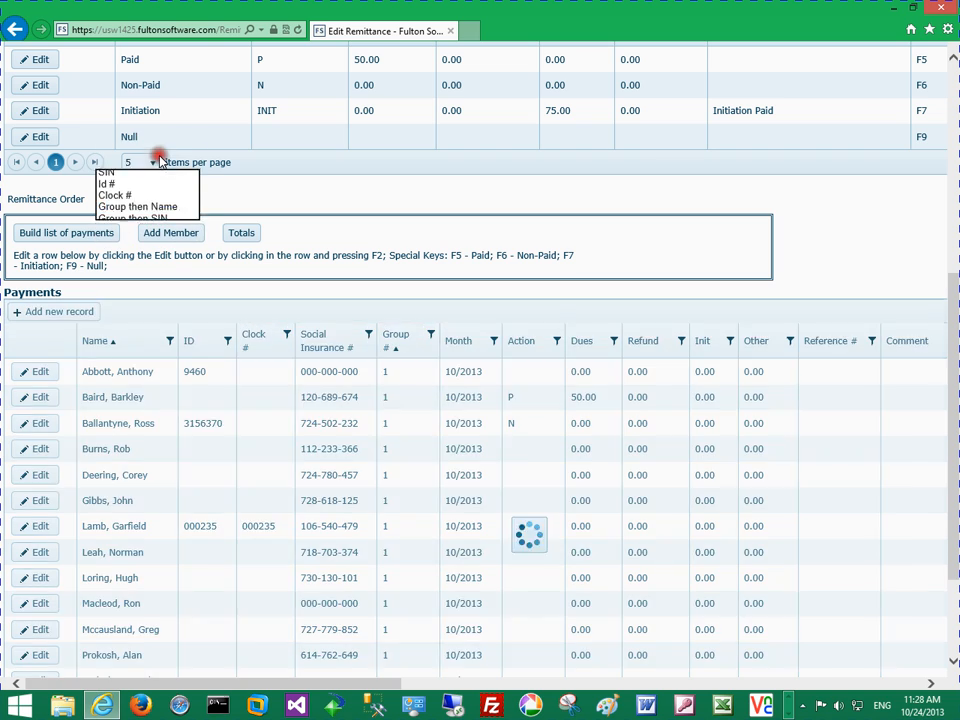